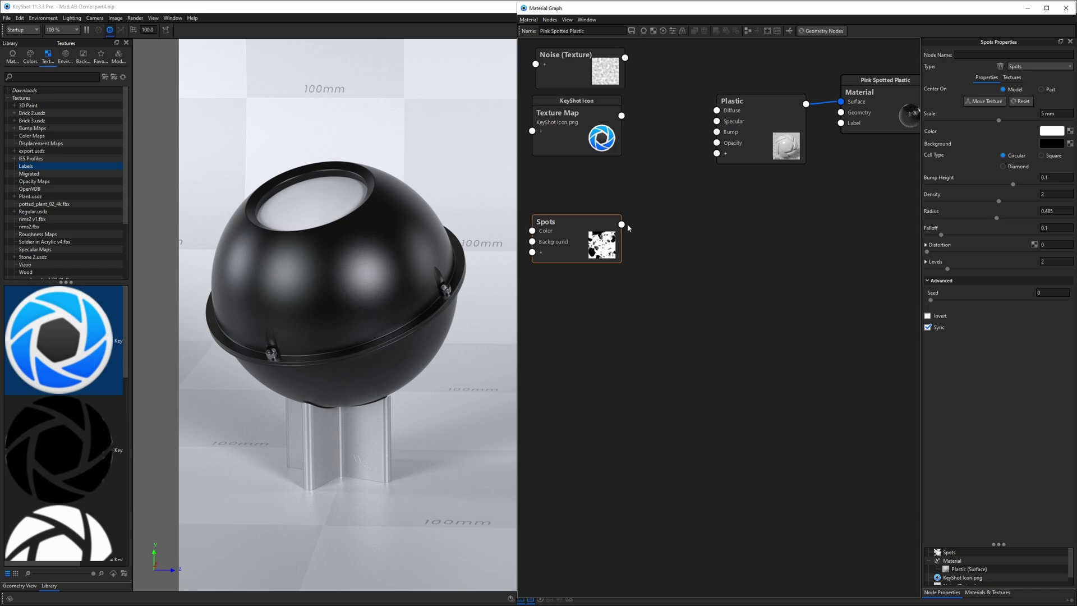
Wire the Spots texture output into the Plastic node's Diffuse input.
{"action": "left_click_drag", "start_coordinate": [621, 224], "coordinate": [717, 111]}
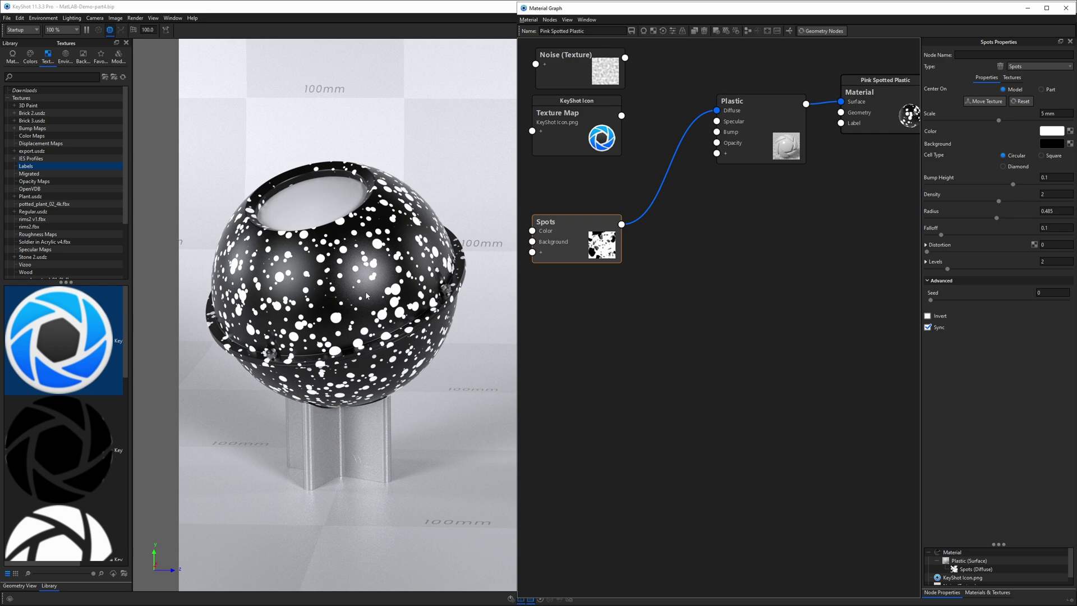
Insert a Utilities > Color To Number node on the Spots–Diffuse link and nudge it into place.
{"action": "left_click", "coordinate": [653, 207]}
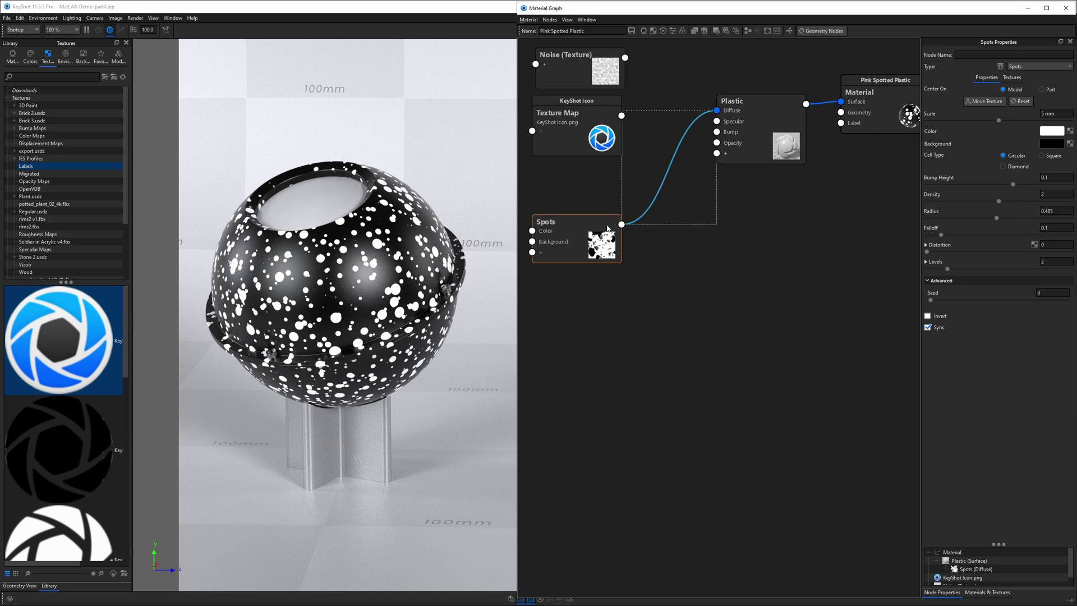
{"action": "right_click", "coordinate": [666, 182]}
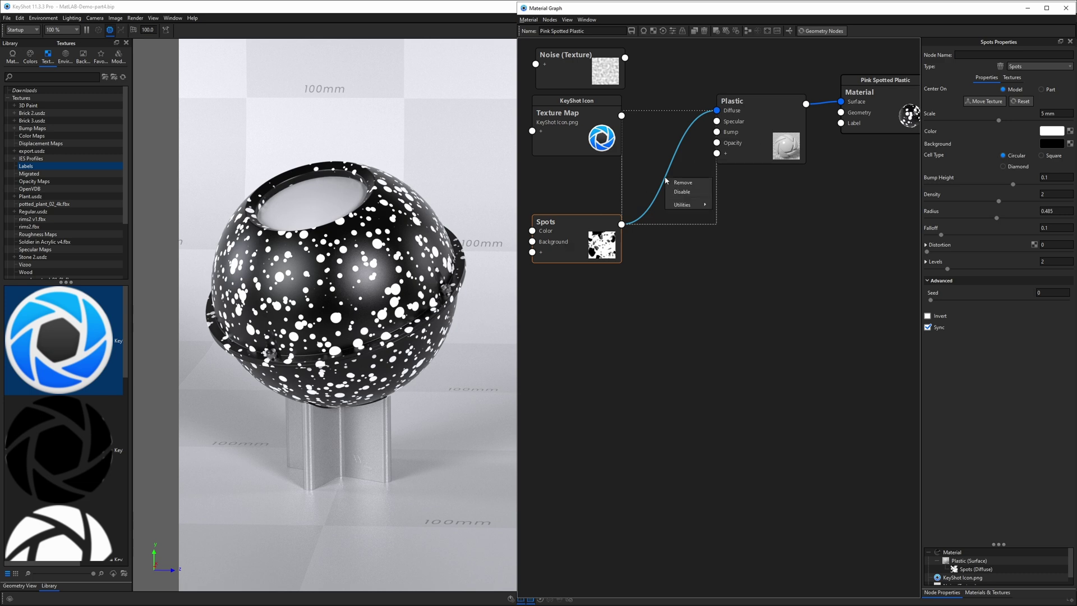
{"action": "mouse_move", "coordinate": [685, 205]}
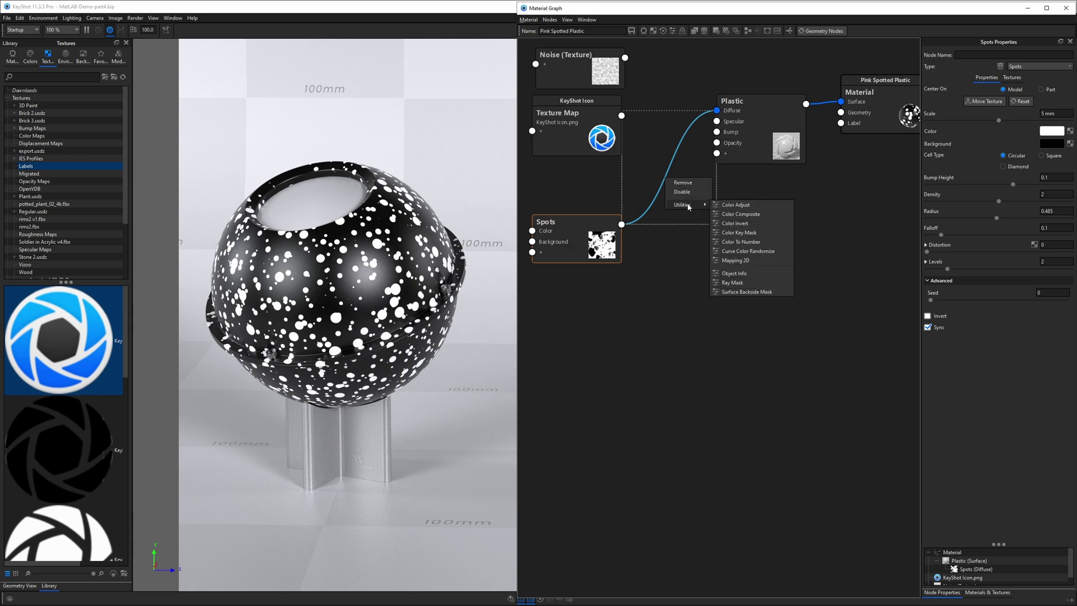
{"action": "left_click", "coordinate": [757, 241]}
{"action": "left_click_drag", "start_coordinate": [701, 193], "coordinate": [696, 203]}
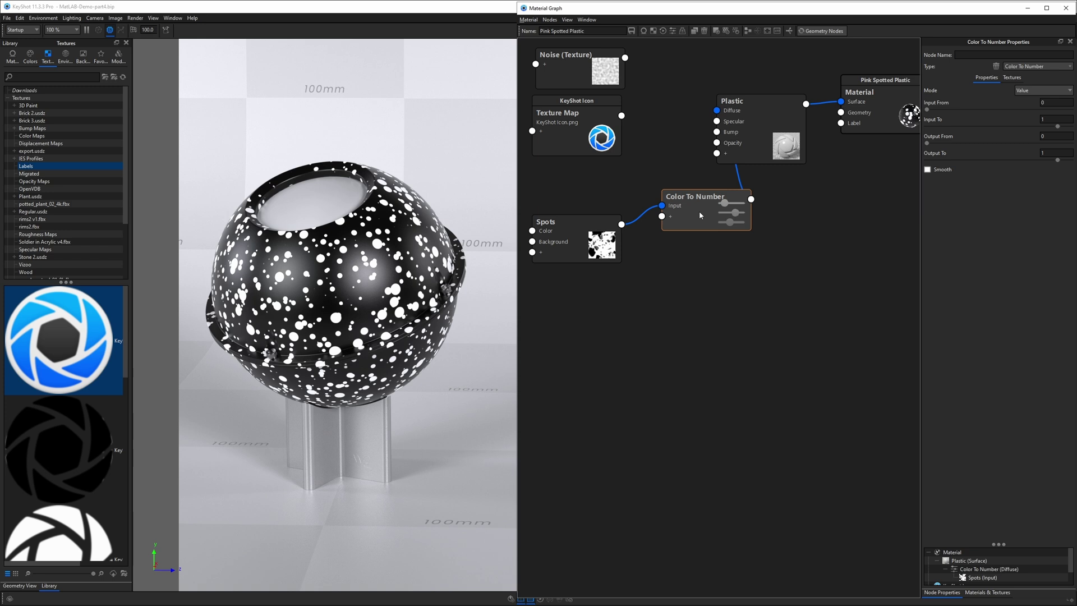
{"action": "left_click", "coordinate": [1024, 91]}
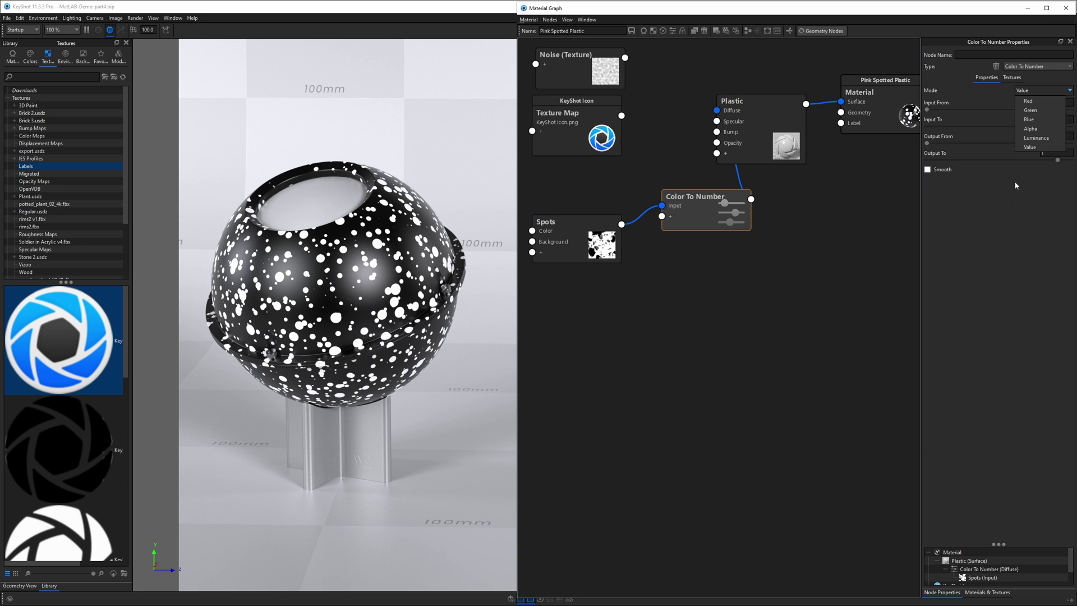
{"action": "left_click", "coordinate": [1030, 147]}
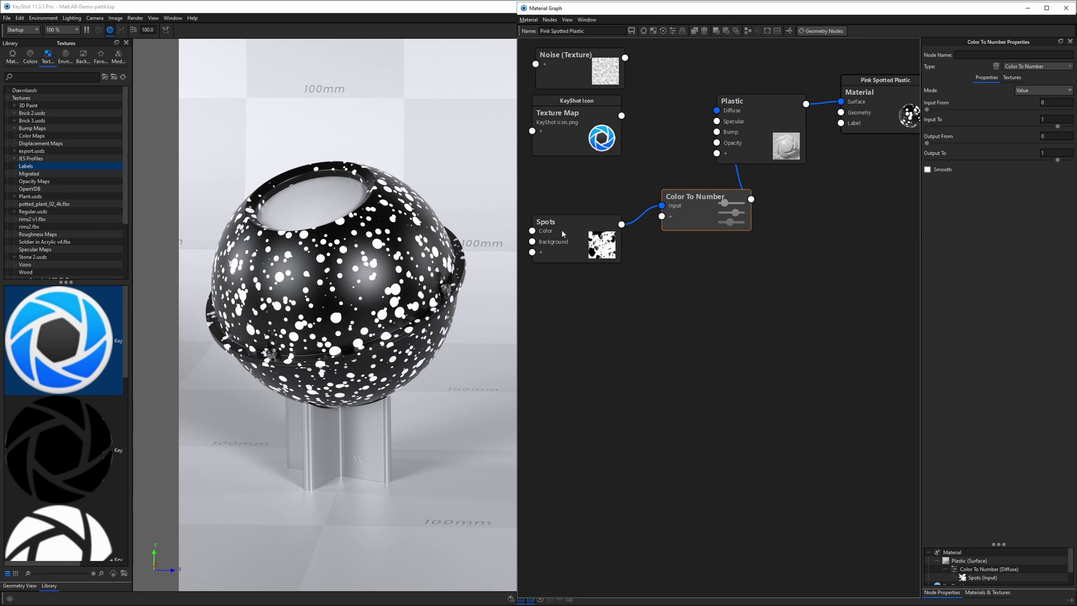
Reposition the Spots and Color To Number nodes and step through the Input From and Input To fields.
{"action": "left_click_drag", "start_coordinate": [561, 230], "coordinate": [565, 228]}
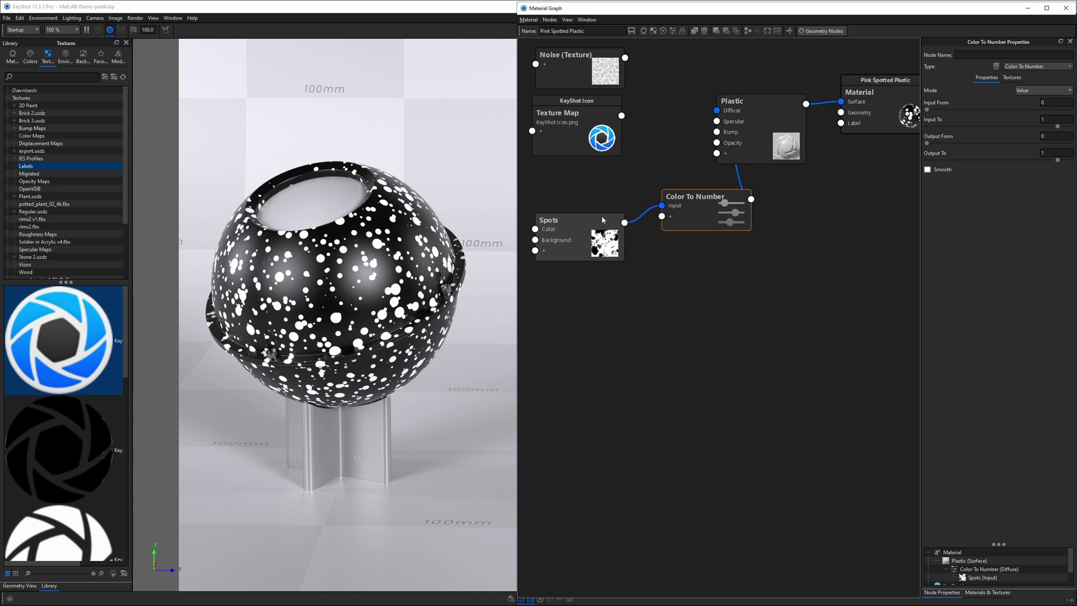
{"action": "left_click_drag", "start_coordinate": [691, 207], "coordinate": [682, 208]}
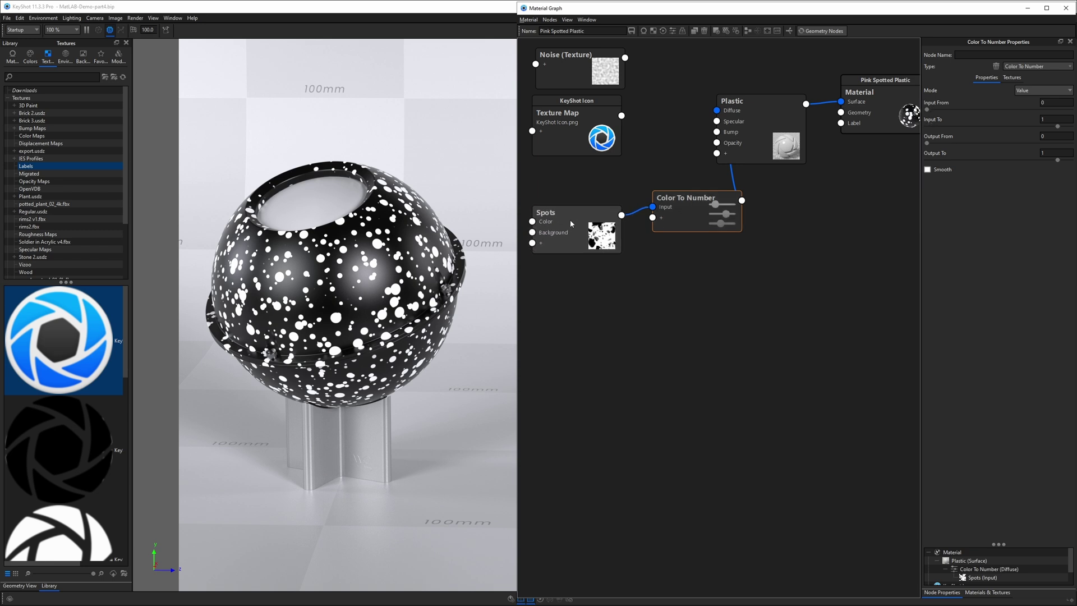
{"action": "left_click_drag", "start_coordinate": [570, 220], "coordinate": [597, 223]}
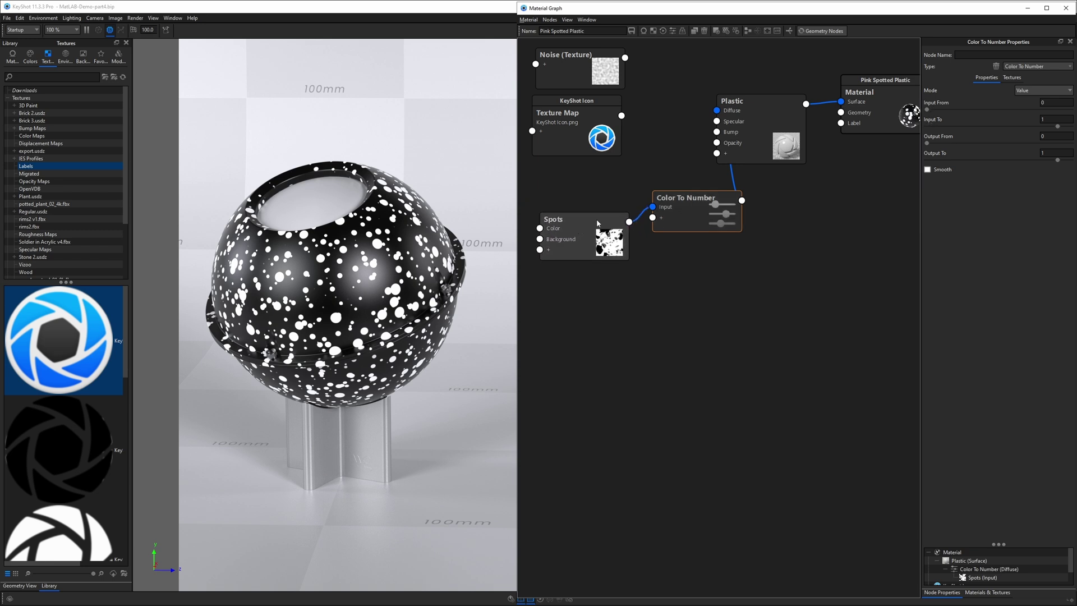
{"action": "left_click_drag", "start_coordinate": [657, 206], "coordinate": [665, 204]}
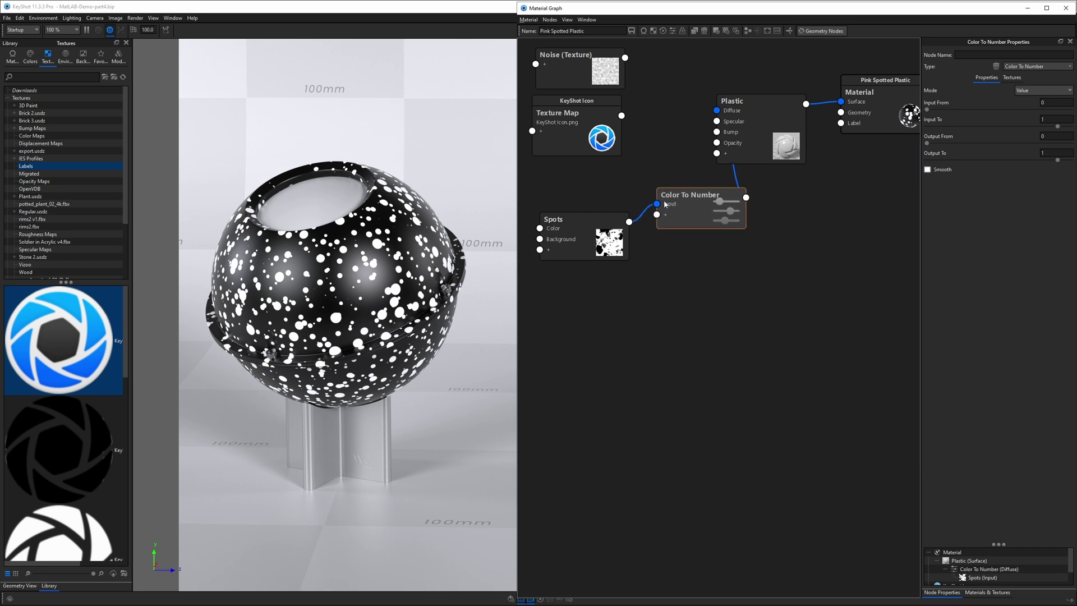
{"action": "left_click", "coordinate": [1046, 118]}
{"action": "left_click", "coordinate": [1053, 101]}
{"action": "key", "text": "Tab"}
{"action": "left_click", "coordinate": [1053, 102]}
Move the Plastic node right of Color To Number, forming a left-to-right chain.
{"action": "left_click_drag", "start_coordinate": [583, 227], "coordinate": [590, 236]}
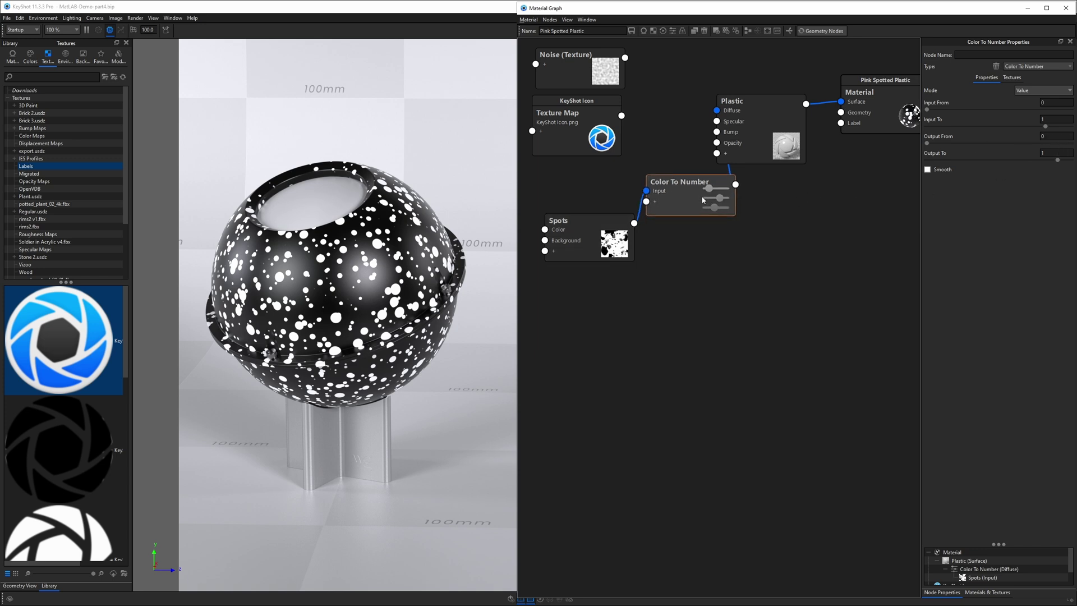
{"action": "left_click_drag", "start_coordinate": [713, 212], "coordinate": [711, 214]}
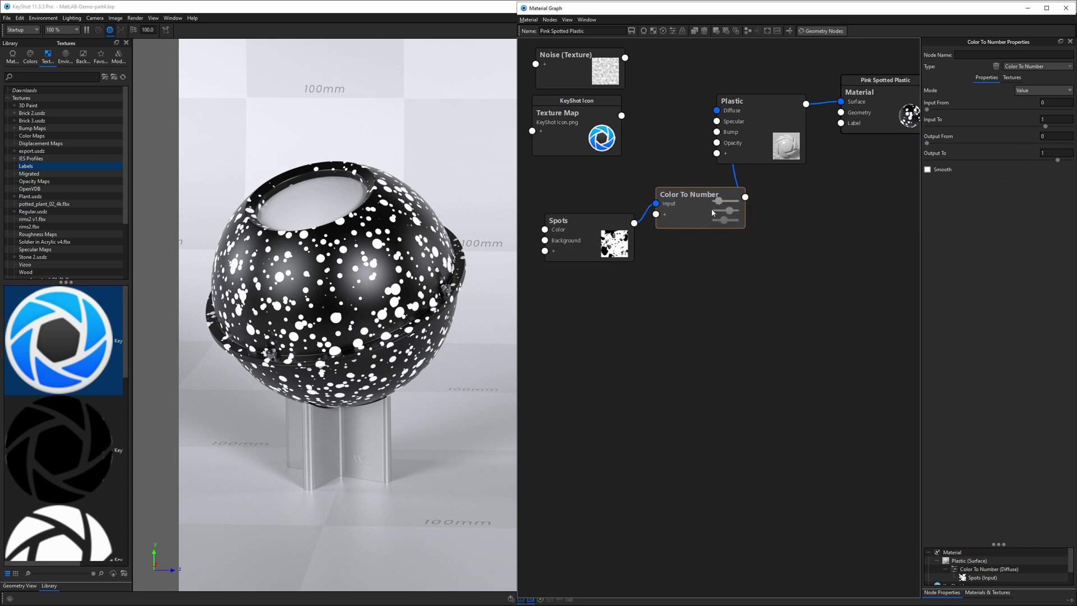
{"action": "left_click_drag", "start_coordinate": [743, 132], "coordinate": [816, 193]}
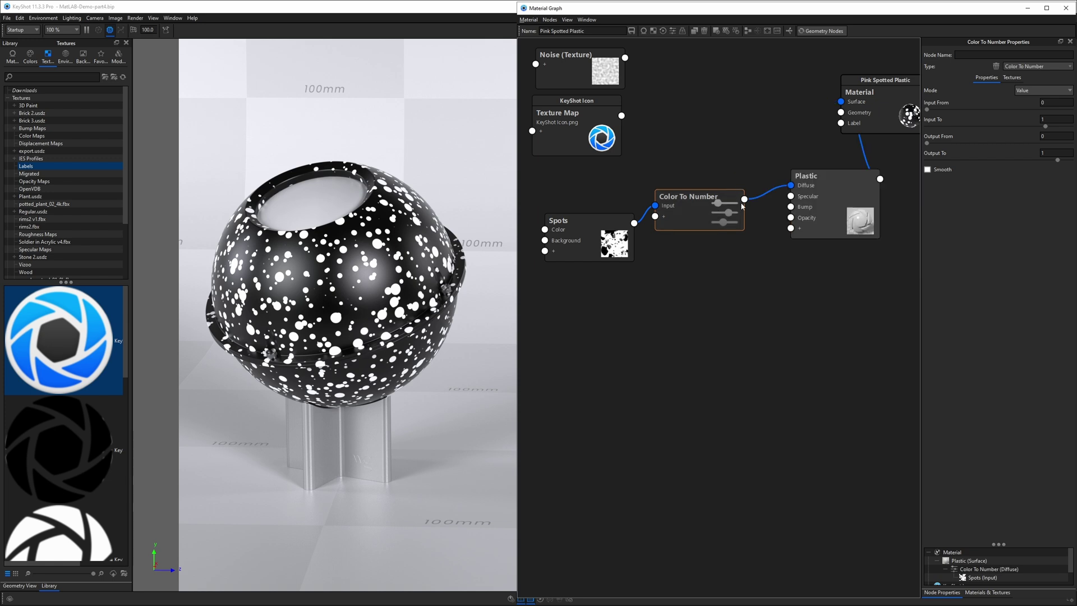
{"action": "left_click_drag", "start_coordinate": [741, 201], "coordinate": [746, 201]}
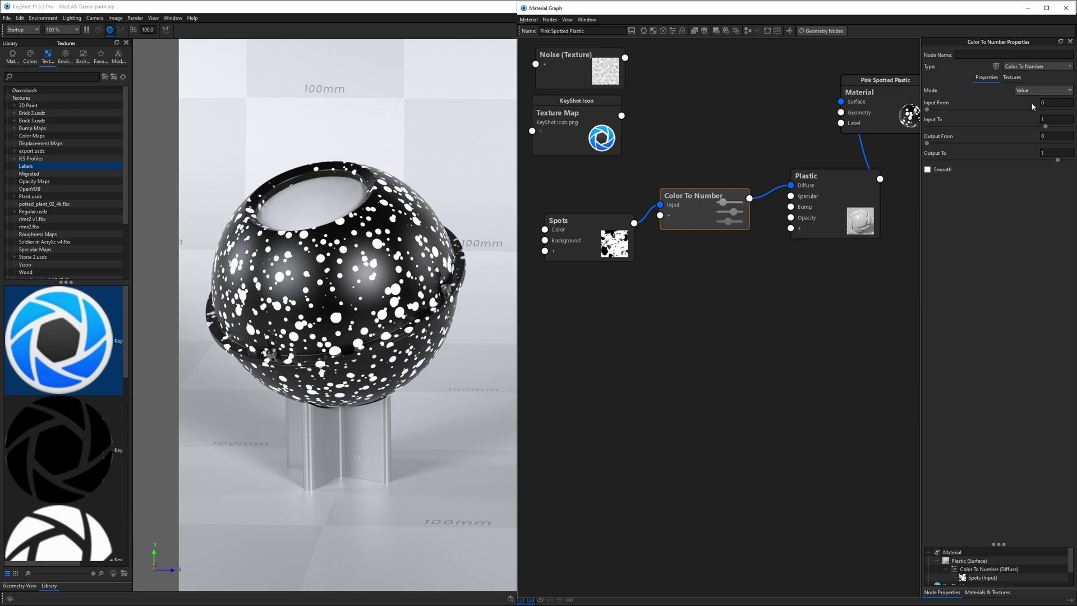
{"action": "left_click", "coordinate": [1047, 119]}
{"action": "left_click", "coordinate": [605, 234]}
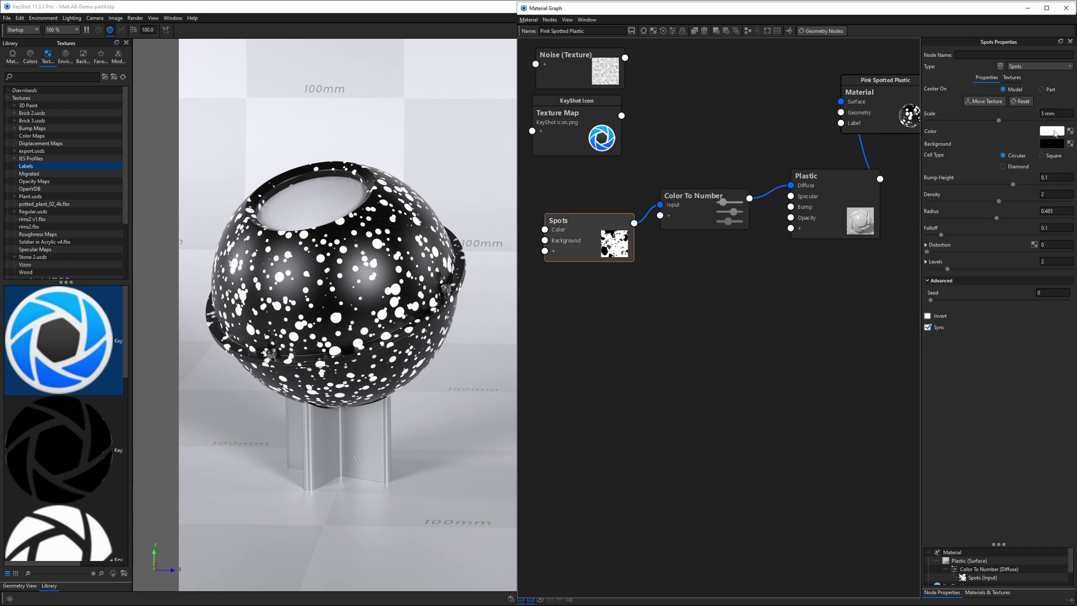
{"action": "left_click", "coordinate": [1052, 131]}
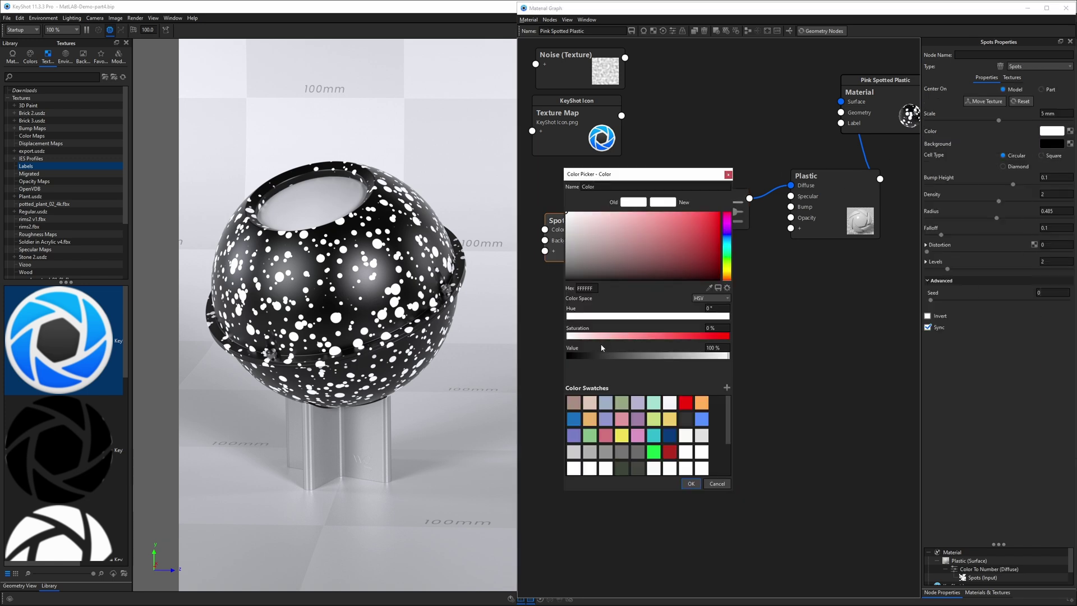
{"action": "left_click", "coordinate": [727, 356]}
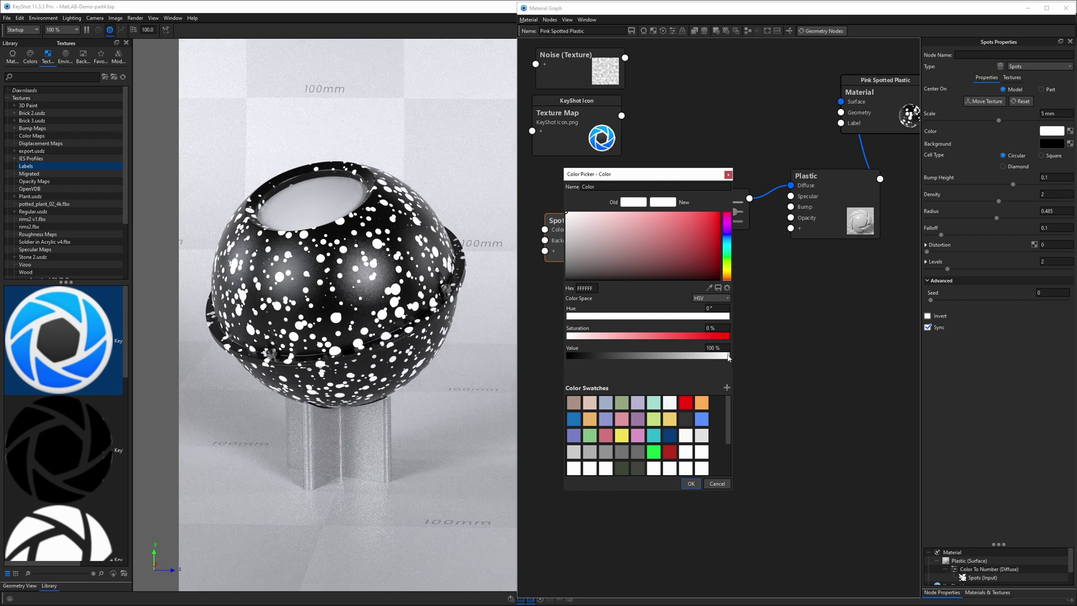
{"action": "left_click", "coordinate": [569, 355]}
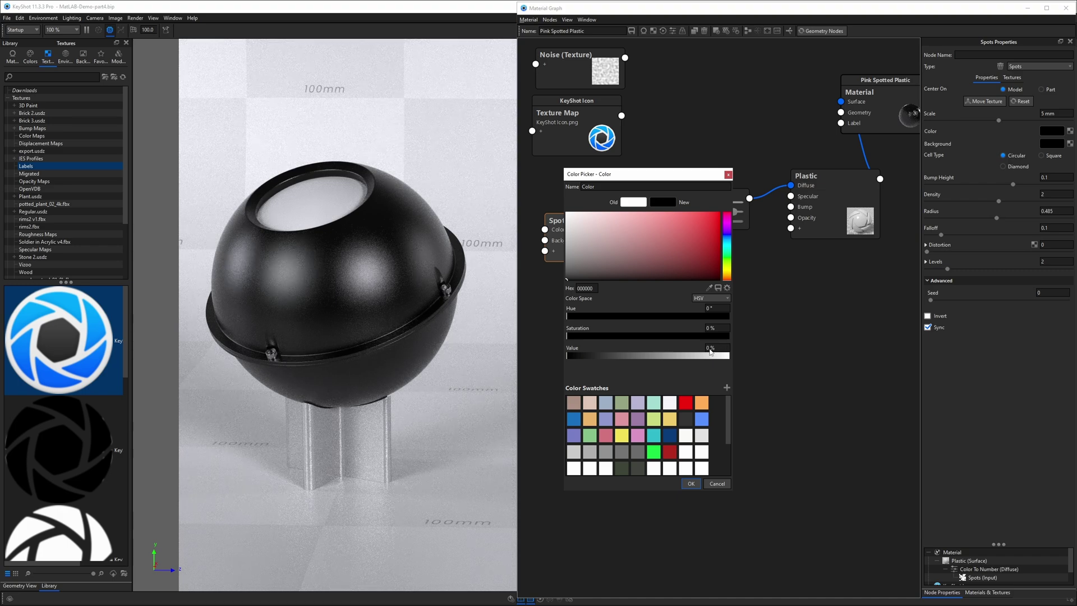
{"action": "key", "text": "Return"}
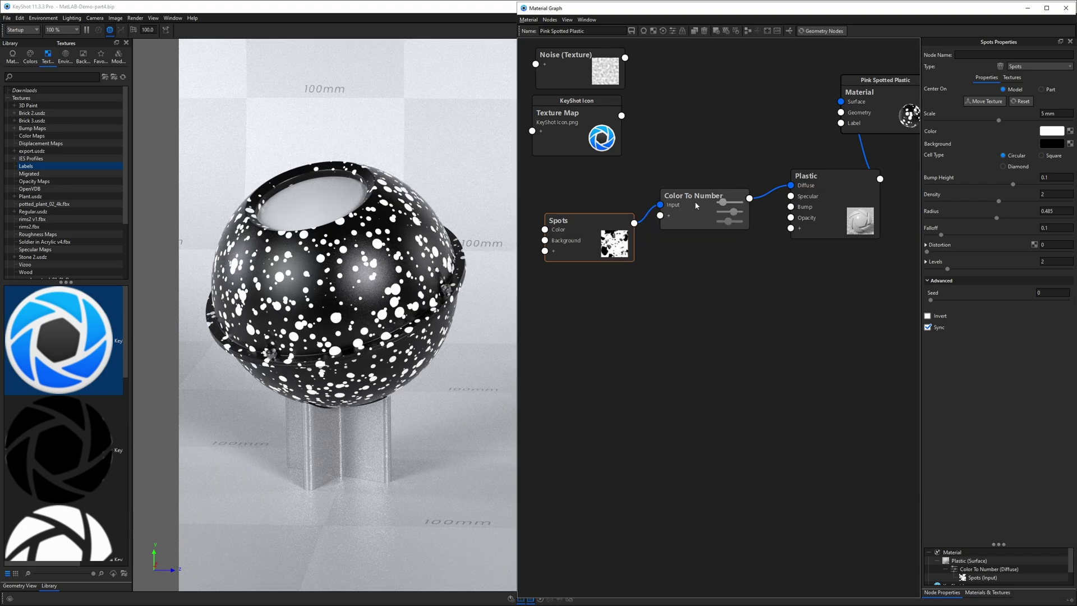
{"action": "left_click", "coordinate": [740, 195]}
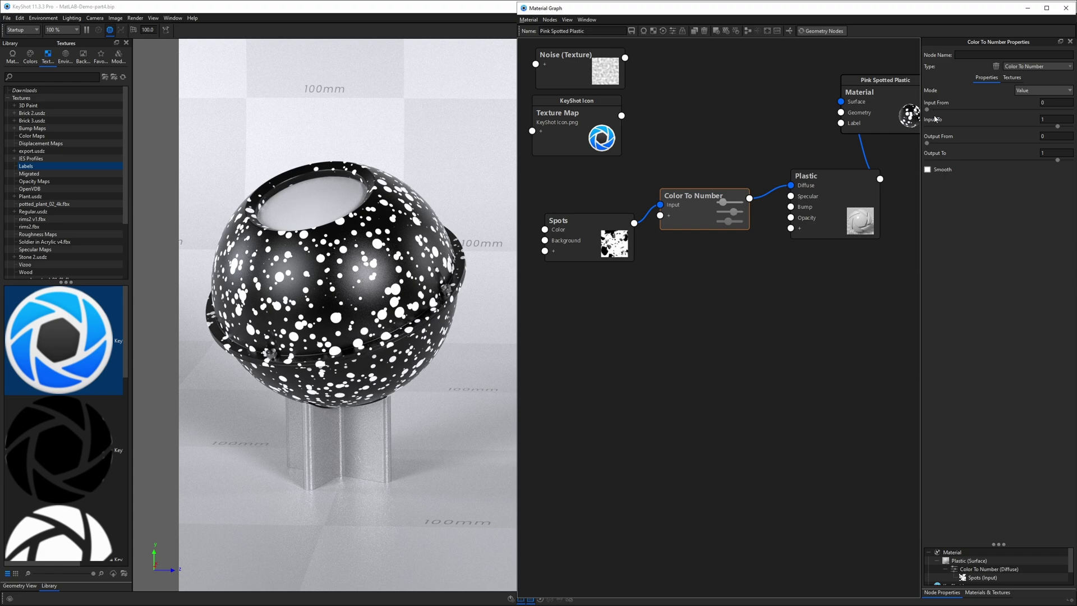
Nudge the Spots node, raise the Plastic node slightly, and shift Color To Number right.
{"action": "left_click", "coordinate": [1050, 102]}
{"action": "left_click_drag", "start_coordinate": [585, 239], "coordinate": [592, 221]}
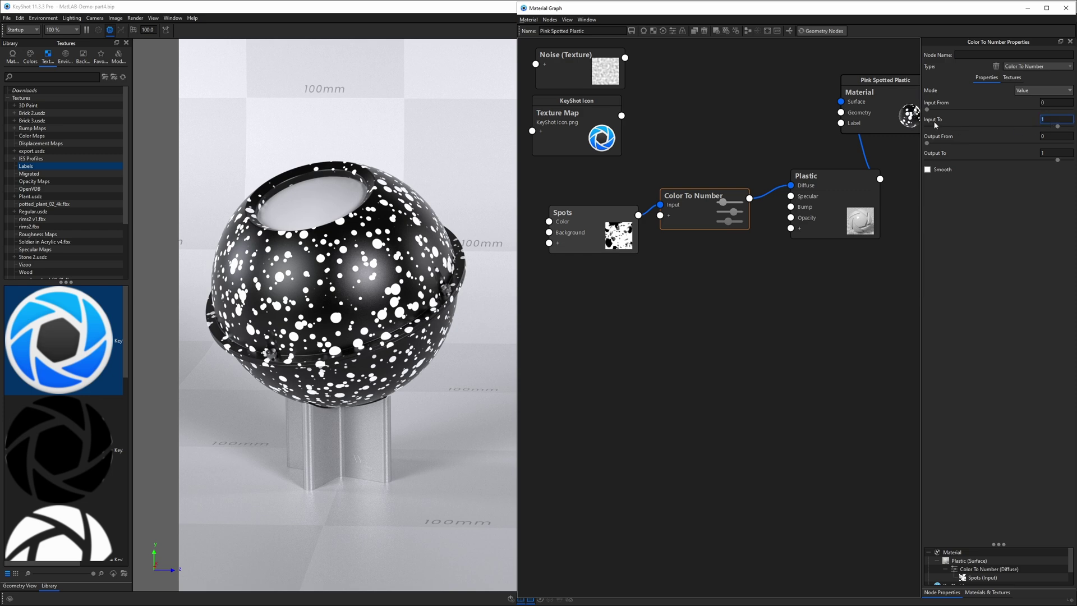
{"action": "mouse_move", "coordinate": [613, 224]}
{"action": "left_mouse_down"}
{"action": "mouse_move", "coordinate": [607, 216]}
{"action": "mouse_move", "coordinate": [614, 223]}
{"action": "left_mouse_up"}
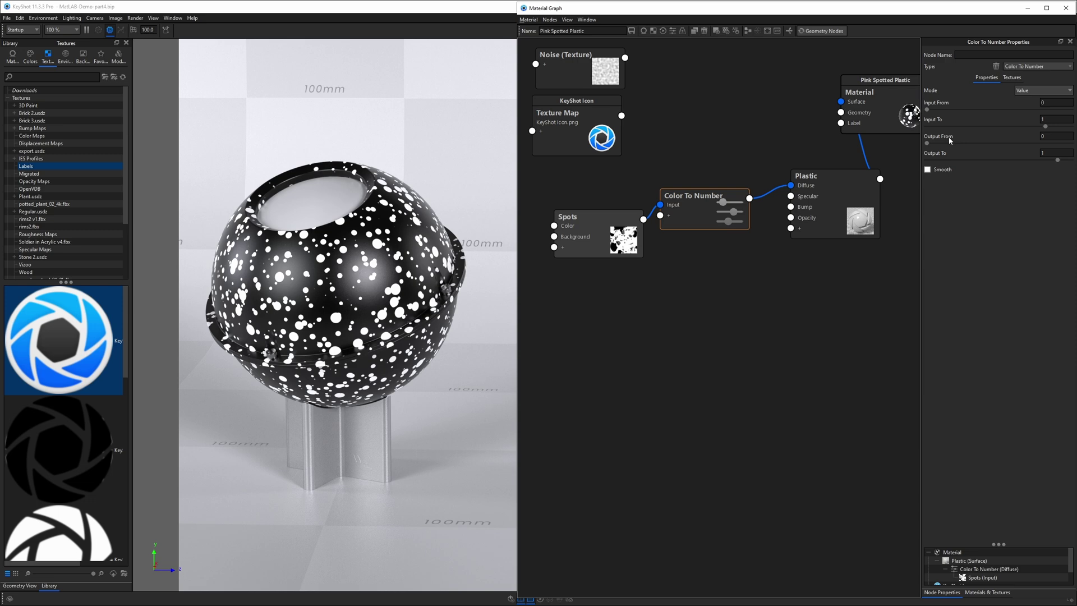
{"action": "left_click_drag", "start_coordinate": [828, 199], "coordinate": [829, 183]}
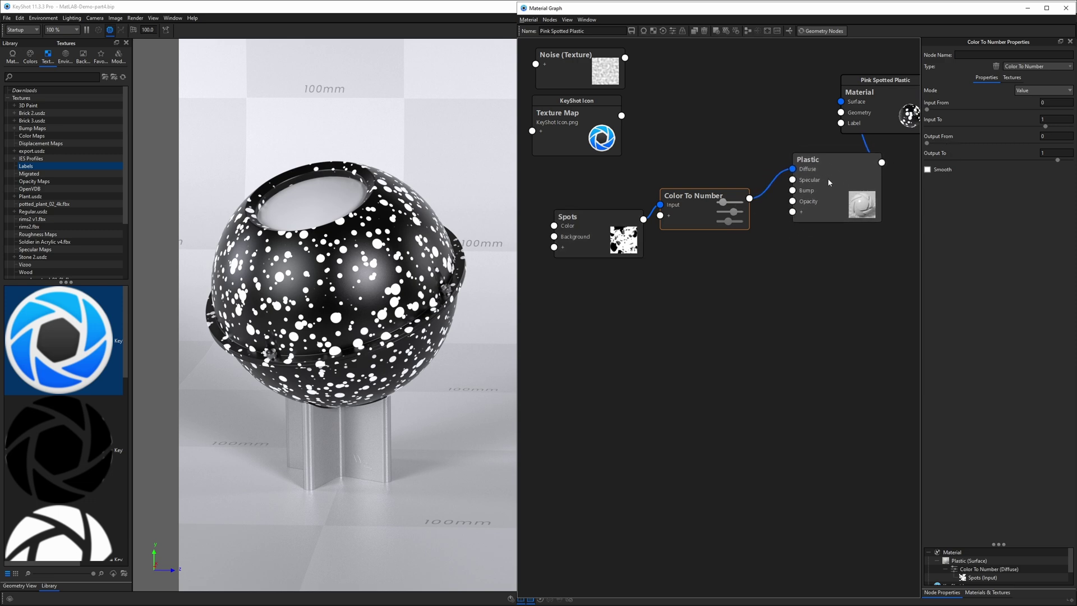
{"action": "left_click_drag", "start_coordinate": [700, 199], "coordinate": [705, 206]}
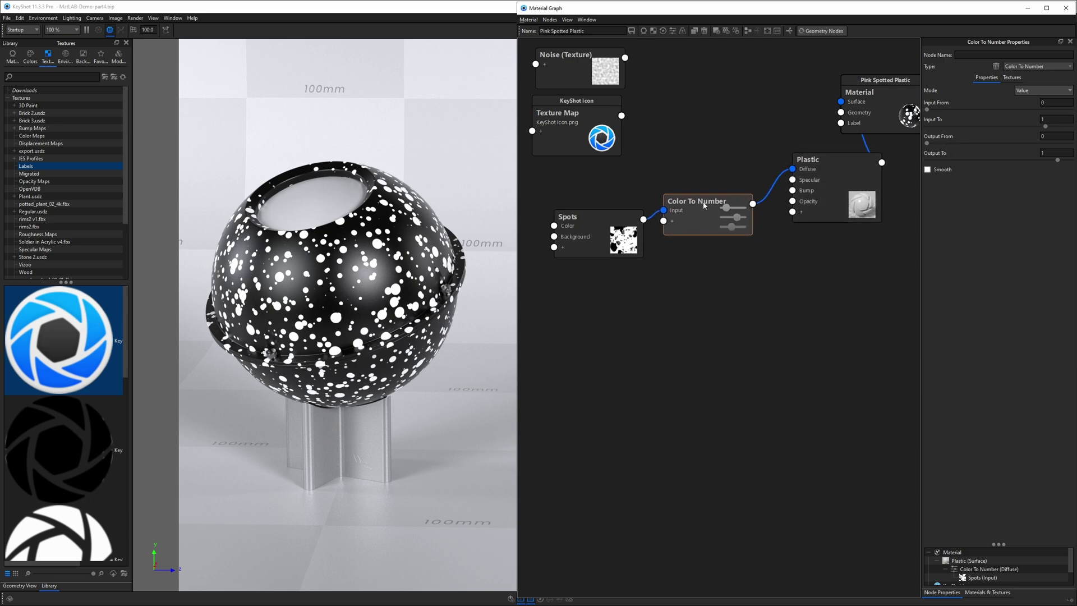
Step through Output From and Output To, keeping Output To at 1.
{"action": "left_click", "coordinate": [1058, 136]}
{"action": "key", "text": "Tab"}
{"action": "key", "text": "Return"}
Preview the Color To Number chain and drag Output To down through 0.636 and 0.46 to 0.202.
{"action": "key", "text": "s"}
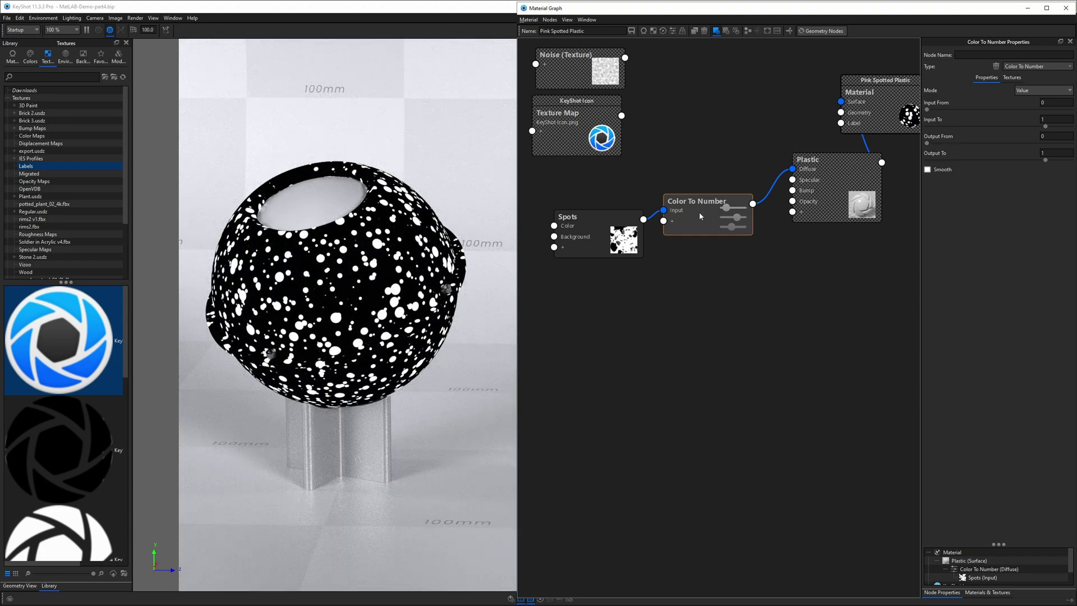
{"action": "left_click_drag", "start_coordinate": [700, 213], "coordinate": [705, 213]}
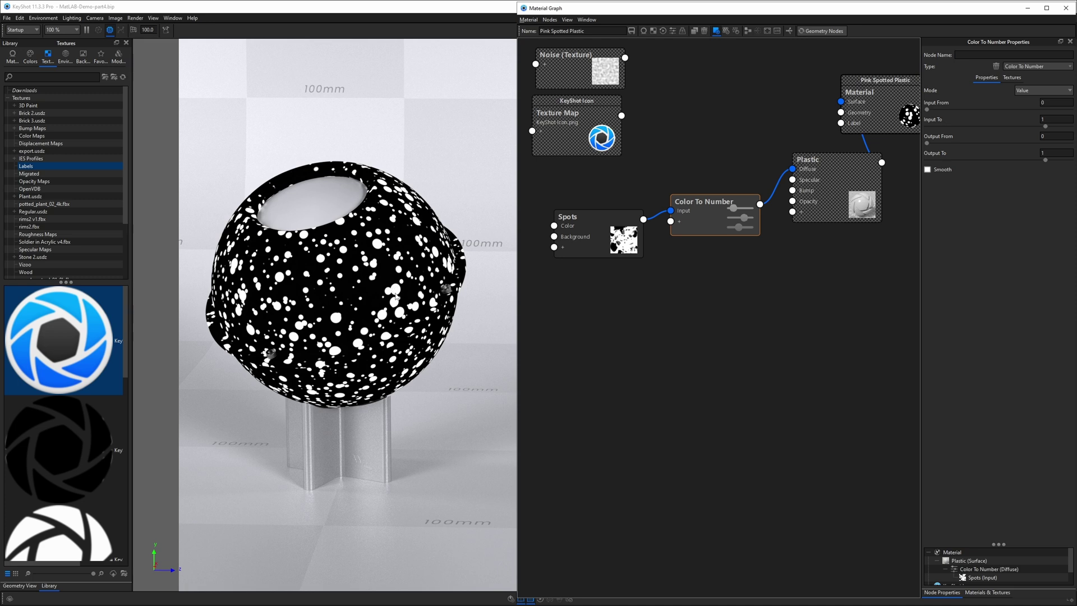
{"action": "left_click_drag", "start_coordinate": [715, 214], "coordinate": [718, 216]}
{"action": "left_click", "coordinate": [1060, 153]}
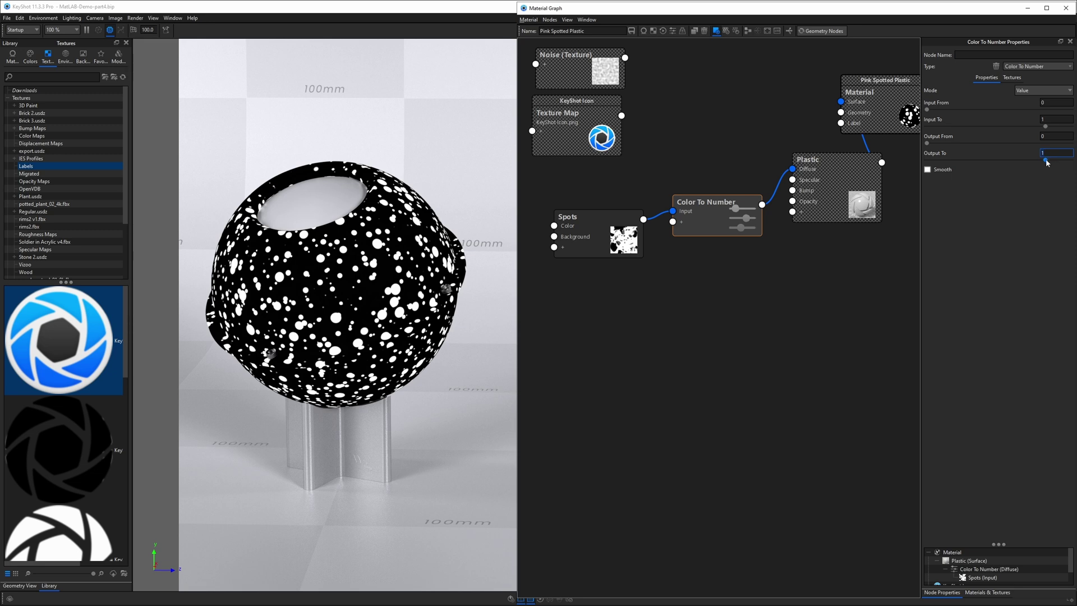
{"action": "left_click_drag", "start_coordinate": [1046, 161], "coordinate": [983, 164]}
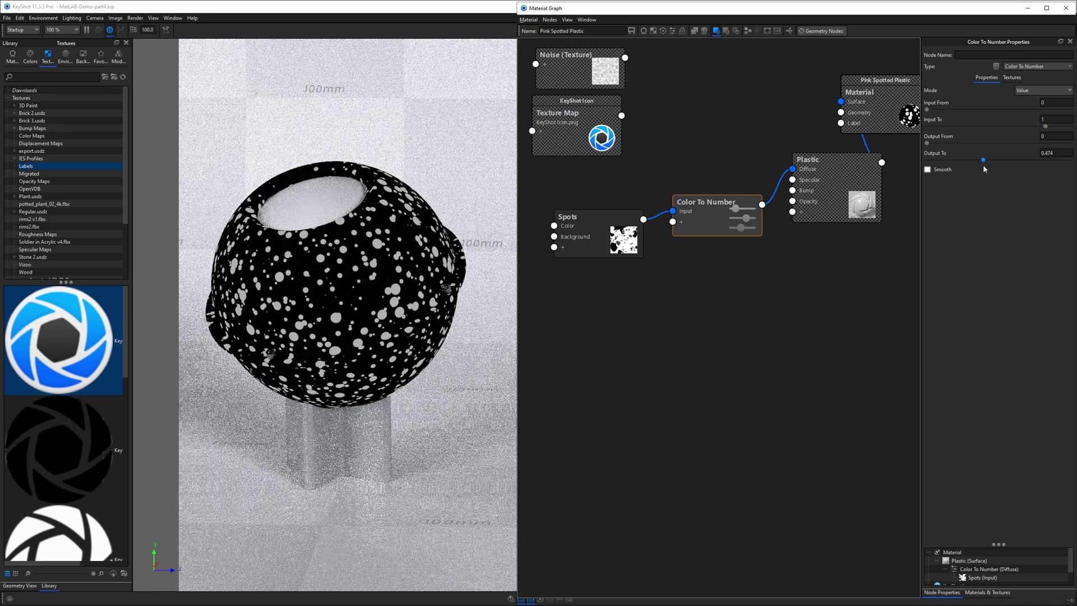
{"action": "left_click", "coordinate": [1049, 154]}
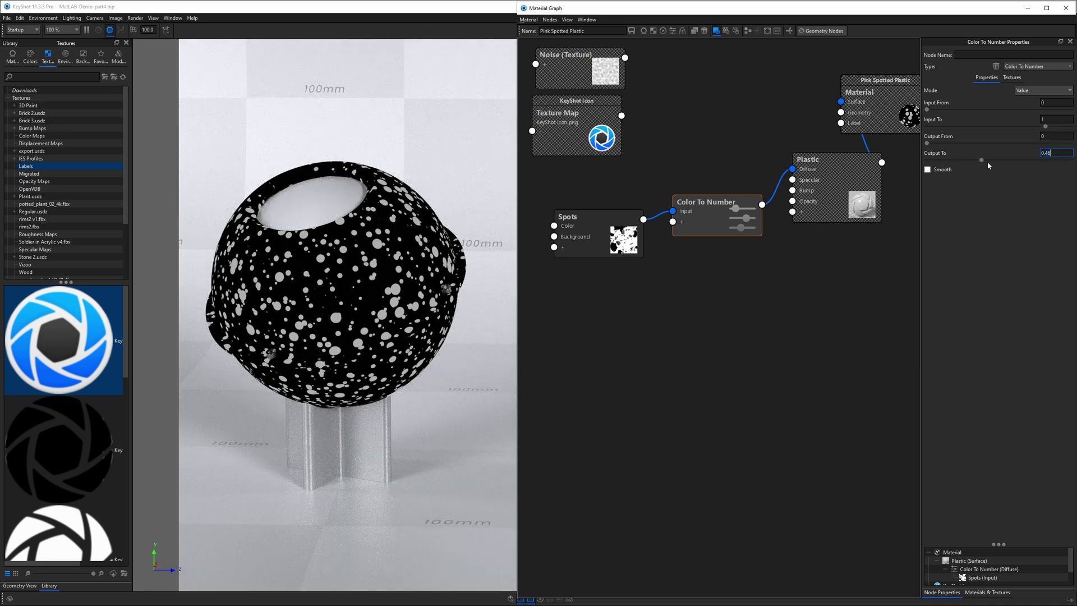
{"action": "left_click_drag", "start_coordinate": [981, 161], "coordinate": [927, 161]}
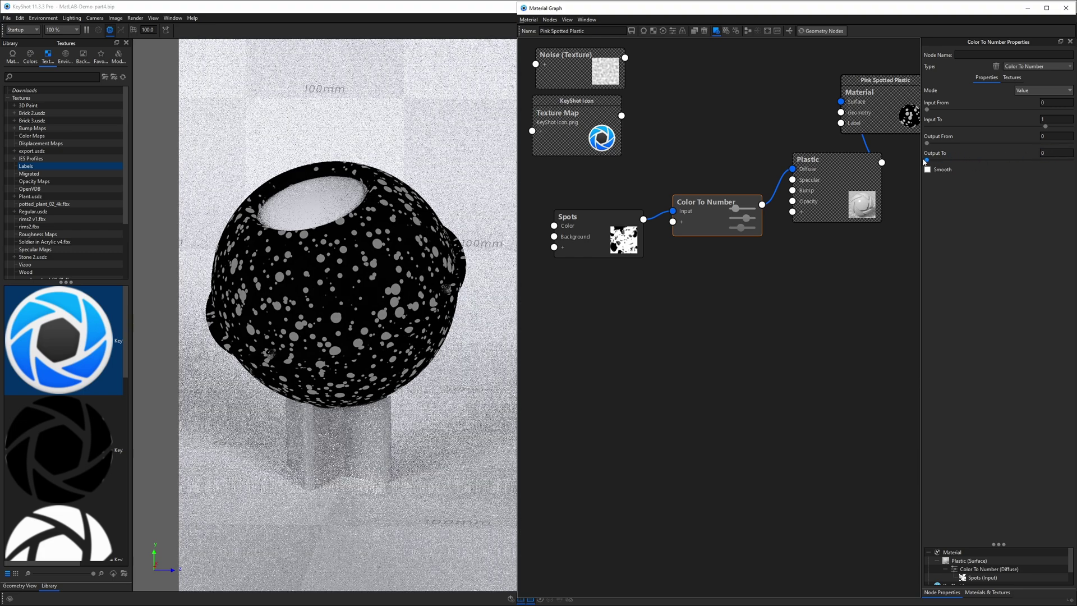
Enter 1.21 as Output To, then clear it and type 1.
{"action": "double_click", "coordinate": [1046, 153]}
{"action": "type", "text": "1"}
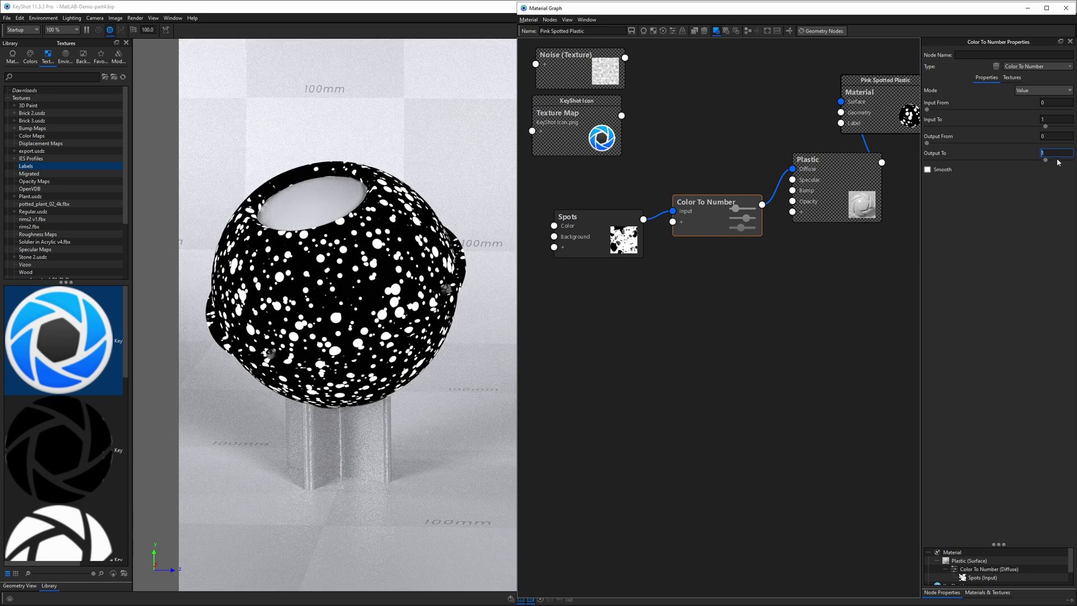
{"action": "type", "text": ".21"}
{"action": "key", "text": "Return"}
{"action": "left_click", "coordinate": [1041, 153]}
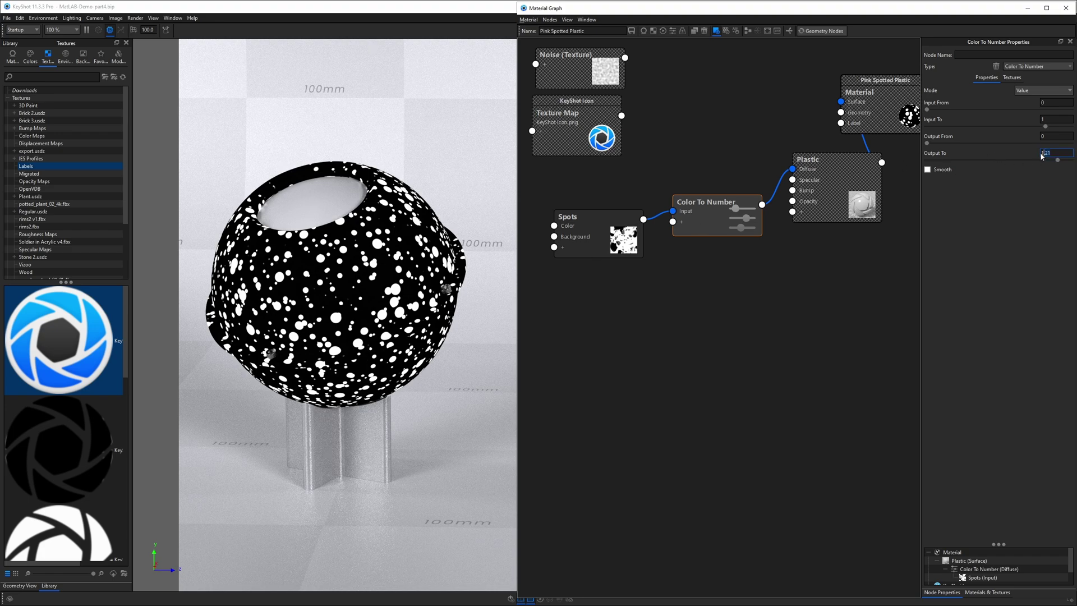
{"action": "key", "text": "ctrl+a"}
{"action": "key", "text": "BackSpace"}
{"action": "type", "text": "1"}
Drag Output From above 0 to test greying the sphere's black base.
{"action": "key", "text": "shift+Tab"}
{"action": "left_click_drag", "start_coordinate": [927, 143], "coordinate": [941, 145]}
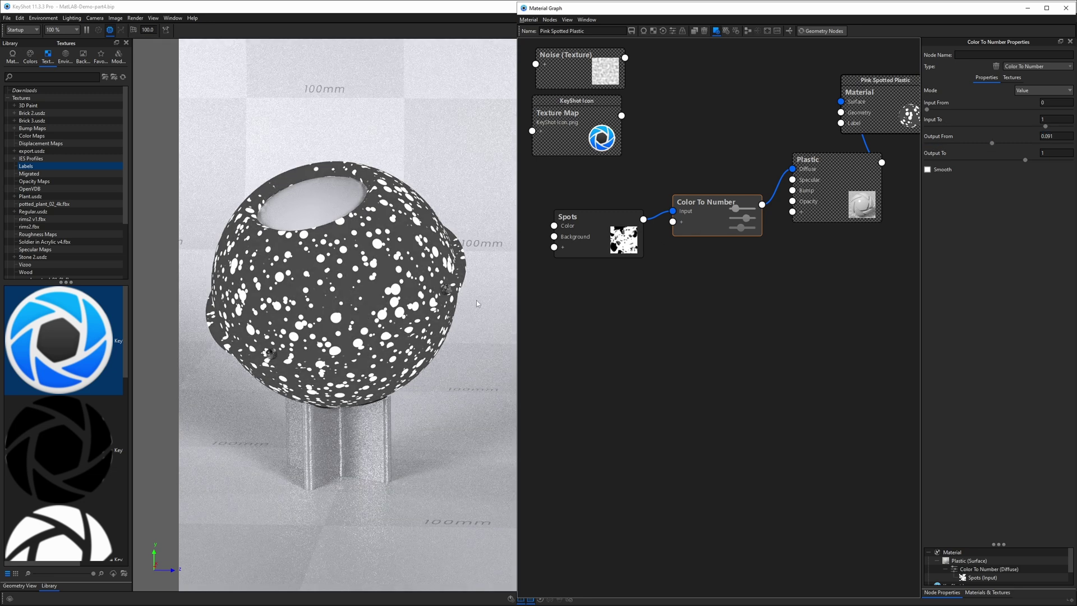
{"action": "left_click_drag", "start_coordinate": [991, 143], "coordinate": [927, 143]}
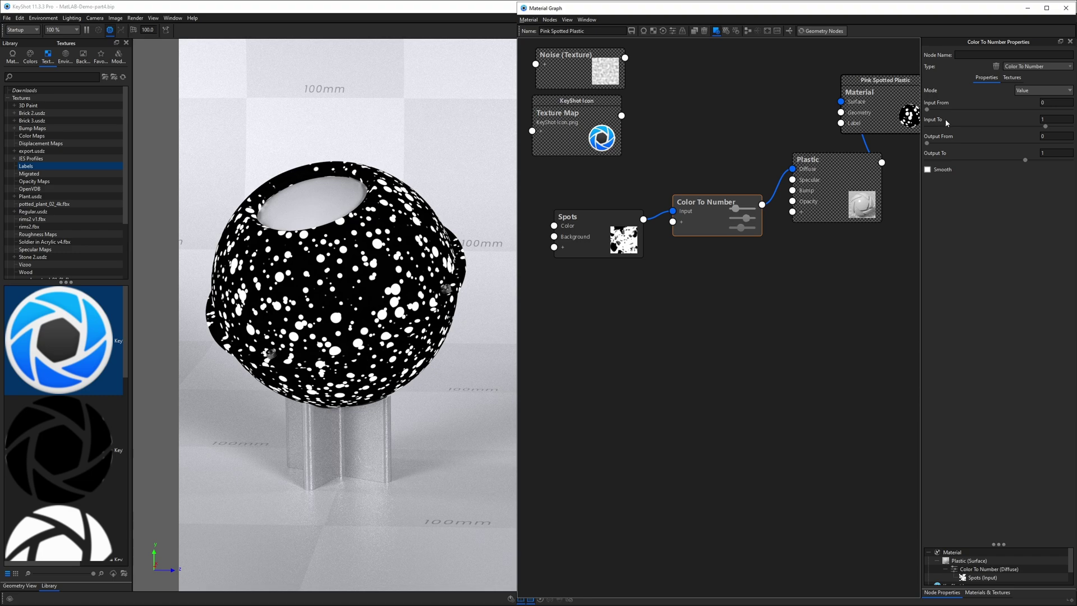
{"action": "mouse_move", "coordinate": [927, 143]}
{"action": "left_mouse_down"}
{"action": "mouse_move", "coordinate": [949, 143]}
{"action": "mouse_move", "coordinate": [916, 145]}
{"action": "left_mouse_up"}
Lower Output To to 0.612 for light grey spots and move the Plastic node slightly lower.
{"action": "left_click_drag", "start_coordinate": [1025, 160], "coordinate": [987, 168]}
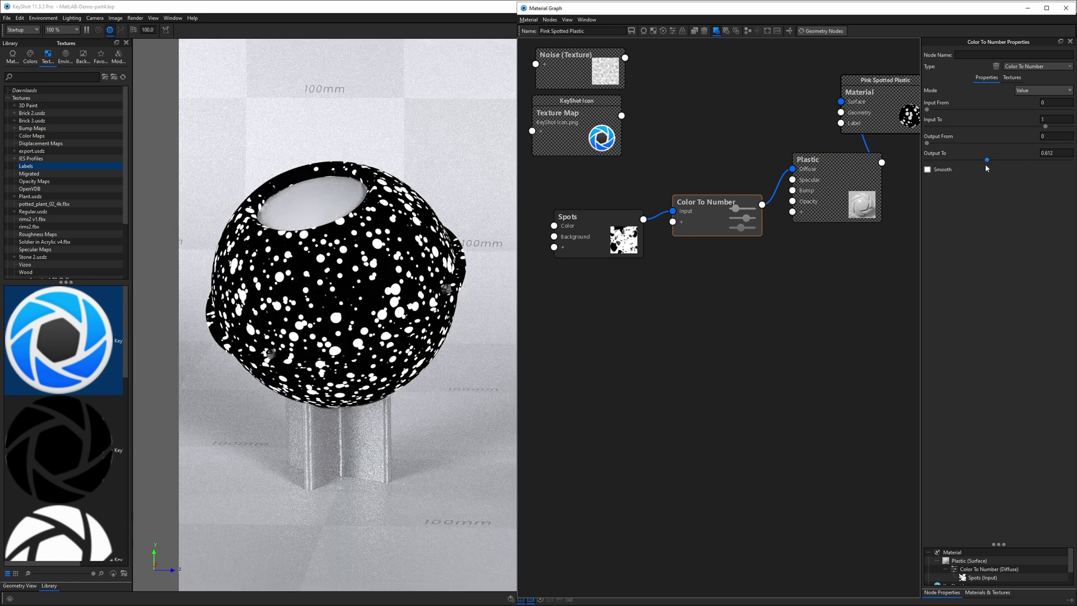
{"action": "mouse_move", "coordinate": [721, 218]}
{"action": "left_mouse_down"}
{"action": "mouse_move", "coordinate": [749, 206]}
{"action": "mouse_move", "coordinate": [706, 211]}
{"action": "left_mouse_up"}
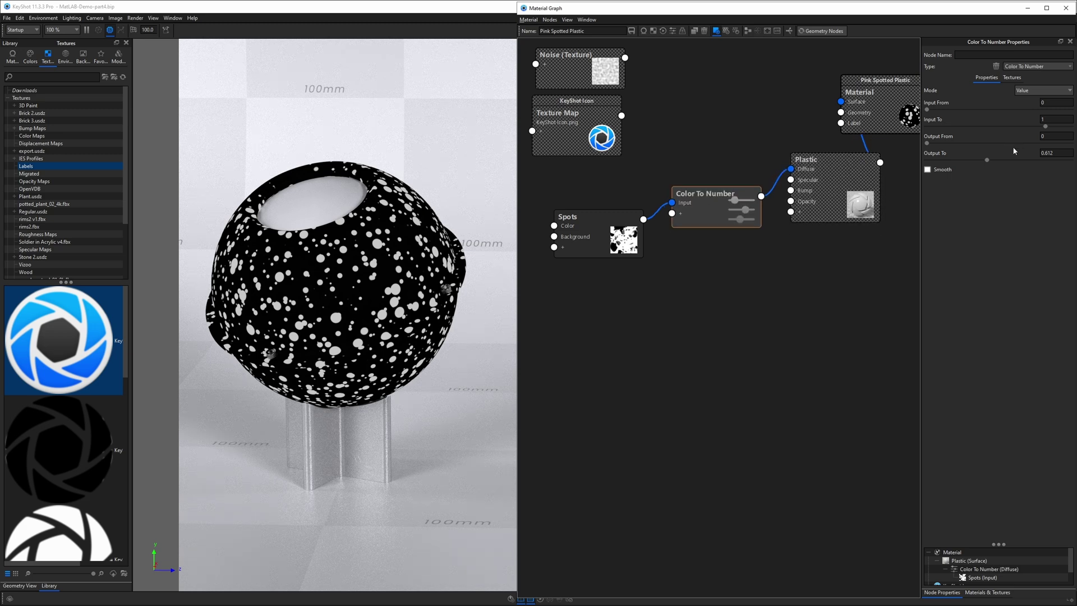
{"action": "left_click_drag", "start_coordinate": [584, 230], "coordinate": [585, 232]}
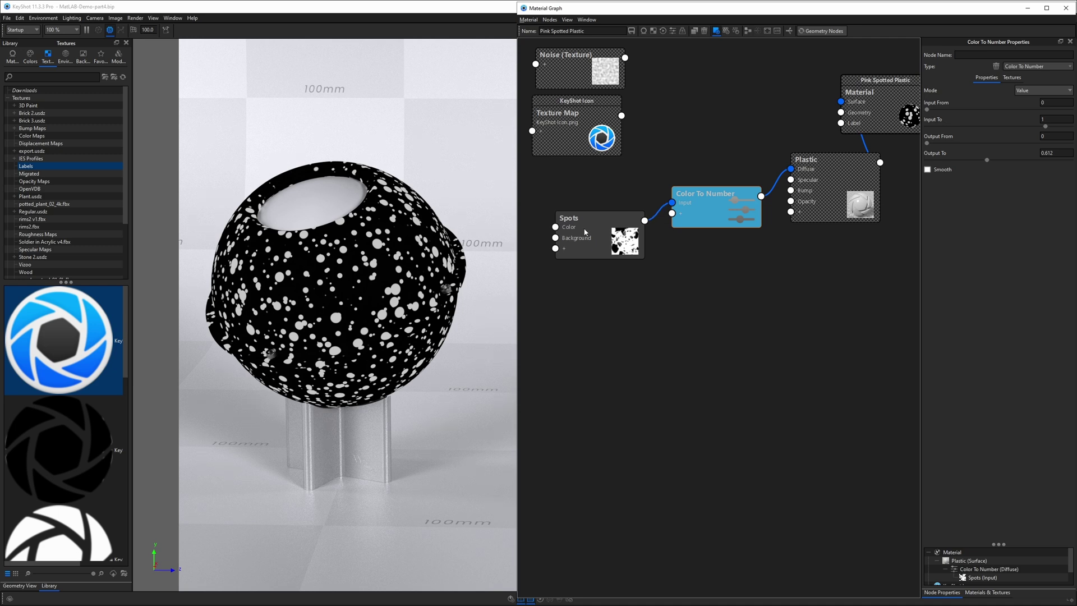
{"action": "left_click_drag", "start_coordinate": [838, 176], "coordinate": [836, 187]}
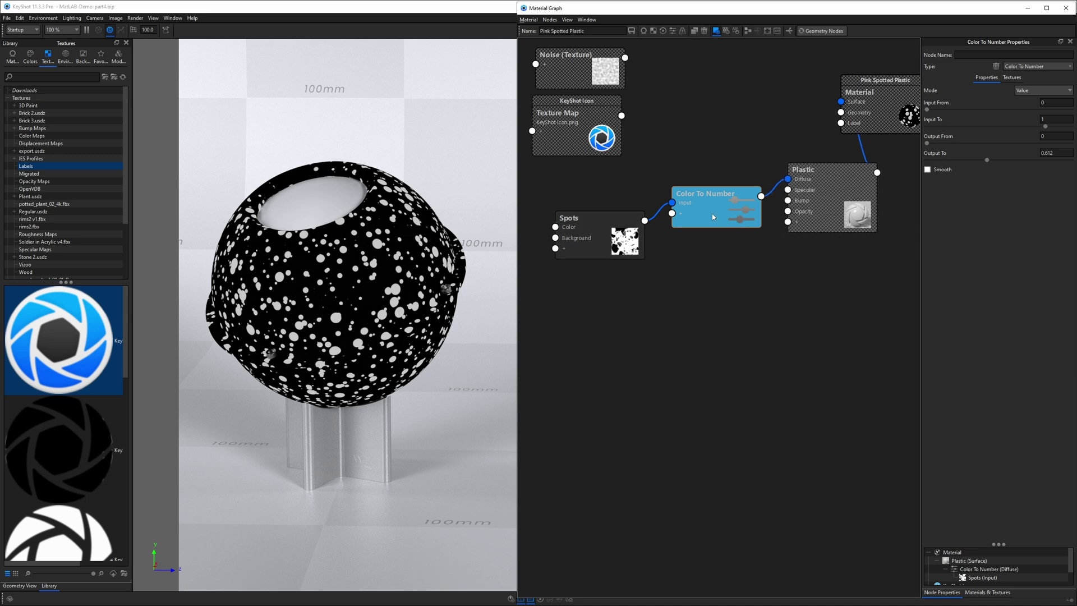
{"action": "left_click", "coordinate": [1047, 152]}
Type 1 into Output To to bring back bright white spots.
{"action": "type", "text": "1"}
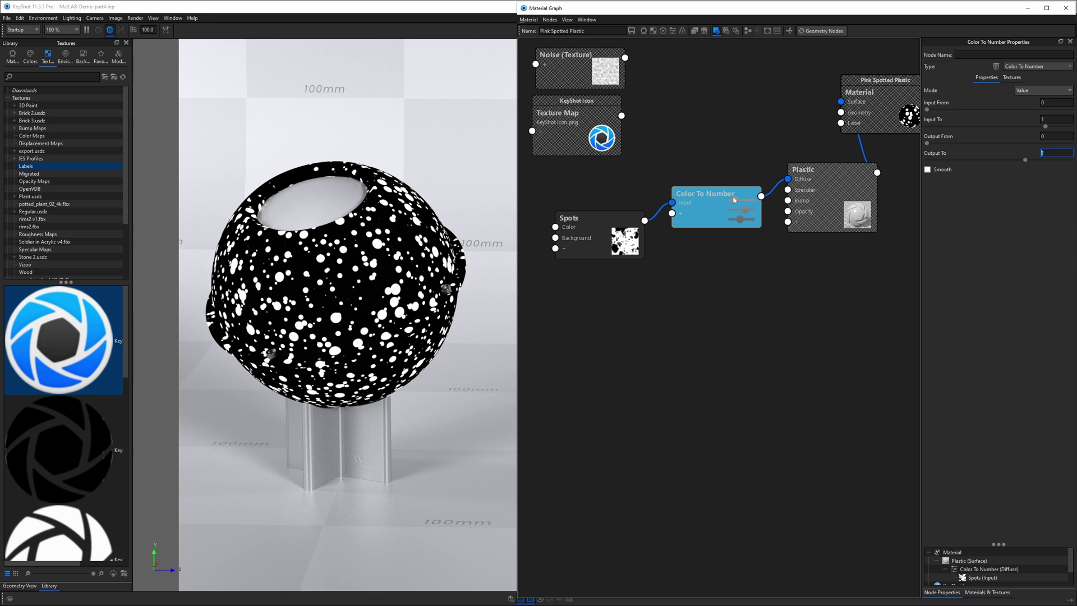
Test the Input To slider, restore Input To to 1, and drag Output To down to about 0.775.
{"action": "left_click", "coordinate": [1046, 130]}
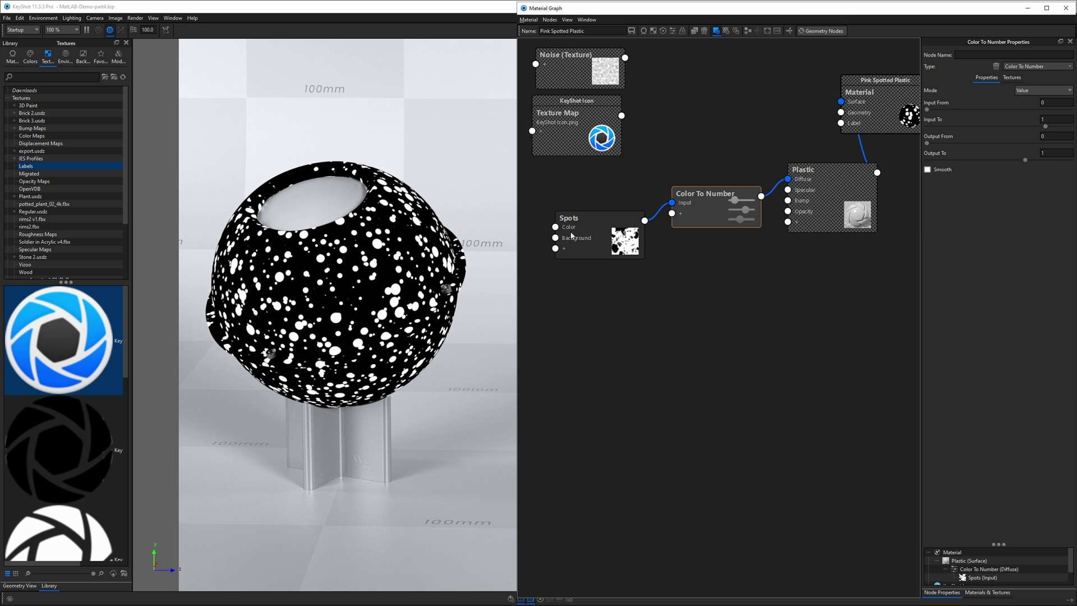
{"action": "mouse_move", "coordinate": [598, 227]}
{"action": "left_mouse_down"}
{"action": "mouse_move", "coordinate": [570, 249]}
{"action": "mouse_move", "coordinate": [591, 221]}
{"action": "left_mouse_up"}
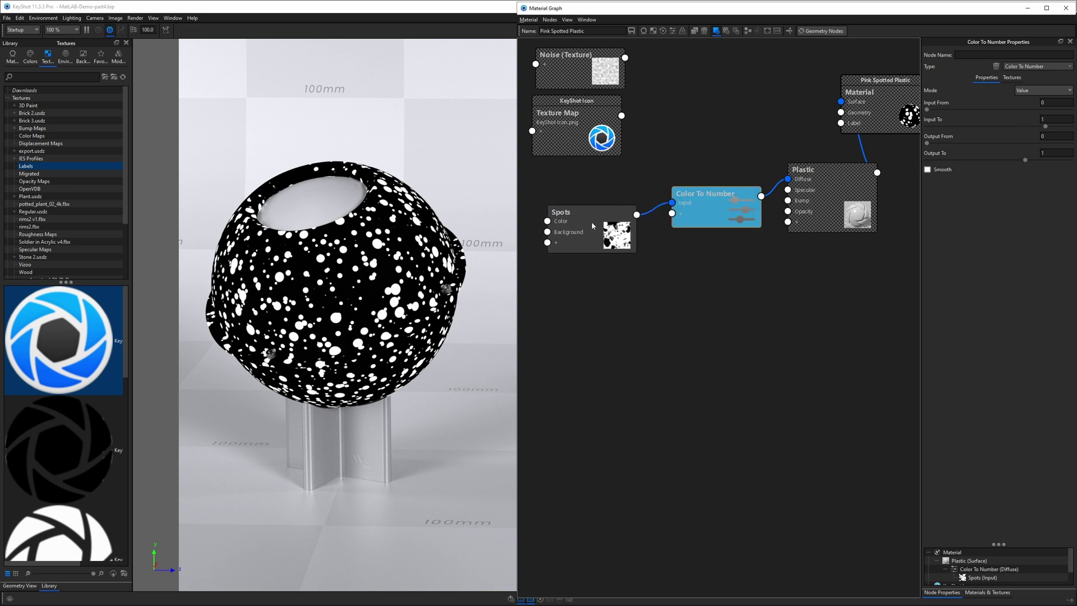
{"action": "left_click", "coordinate": [1046, 120]}
{"action": "left_click_drag", "start_coordinate": [1046, 127], "coordinate": [1018, 128]}
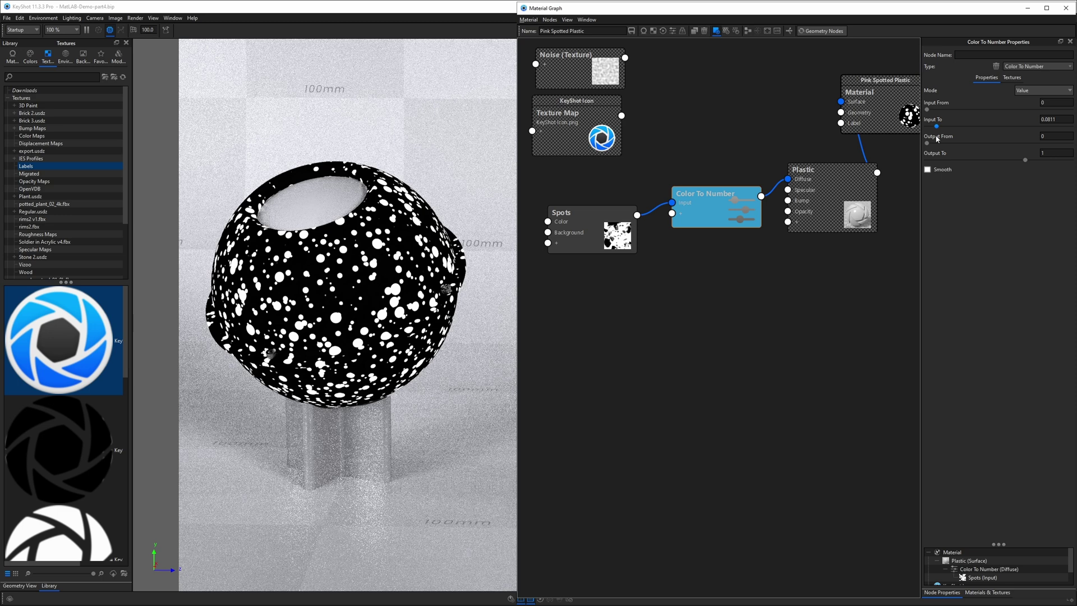
{"action": "left_click", "coordinate": [1052, 120]}
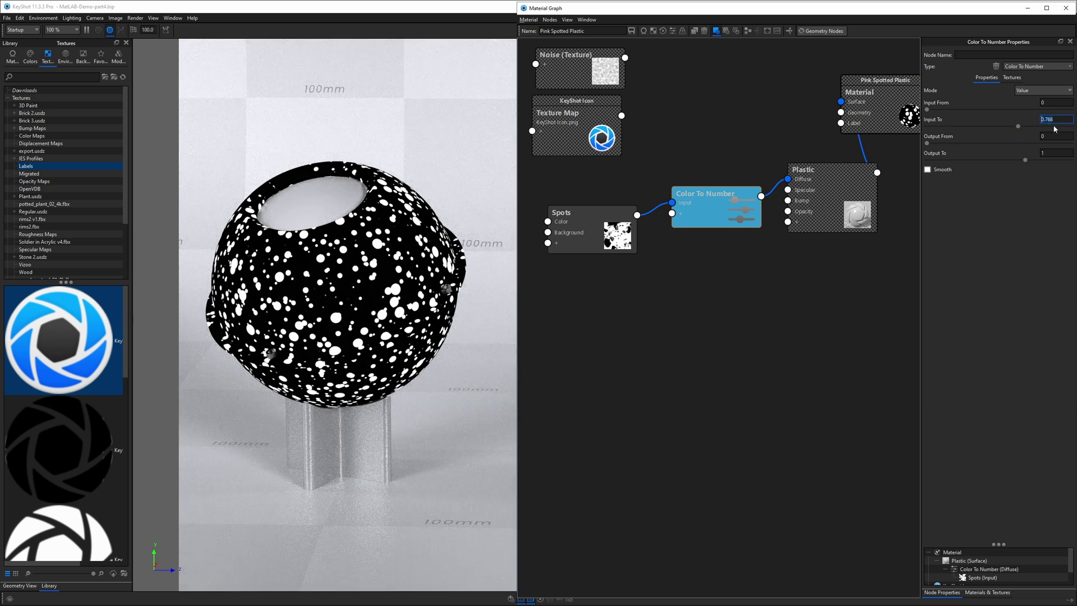
{"action": "type", "text": "1.5"}
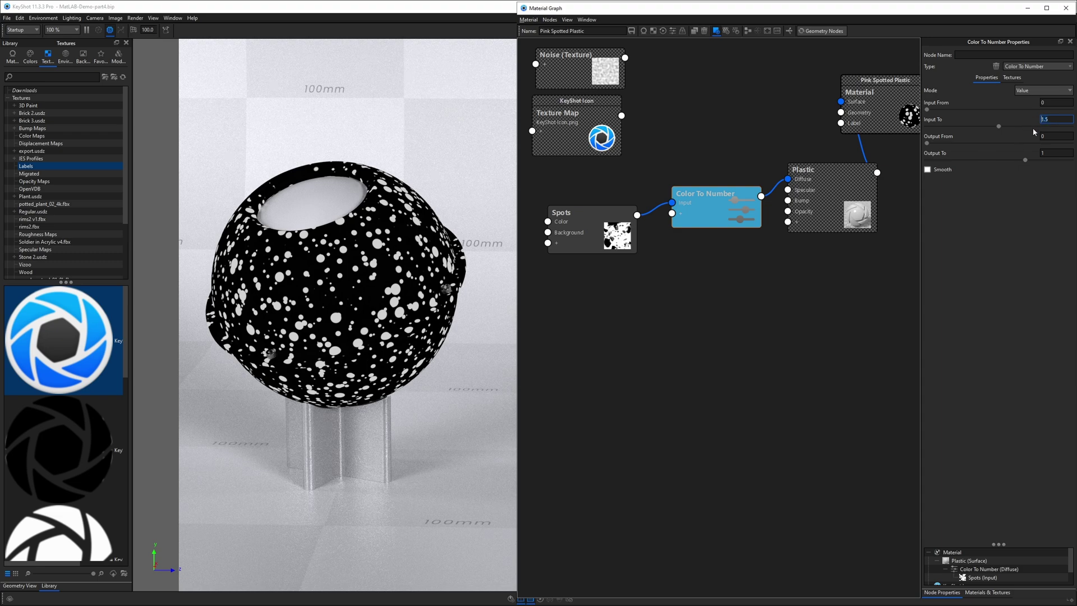
{"action": "type", "text": "1"}
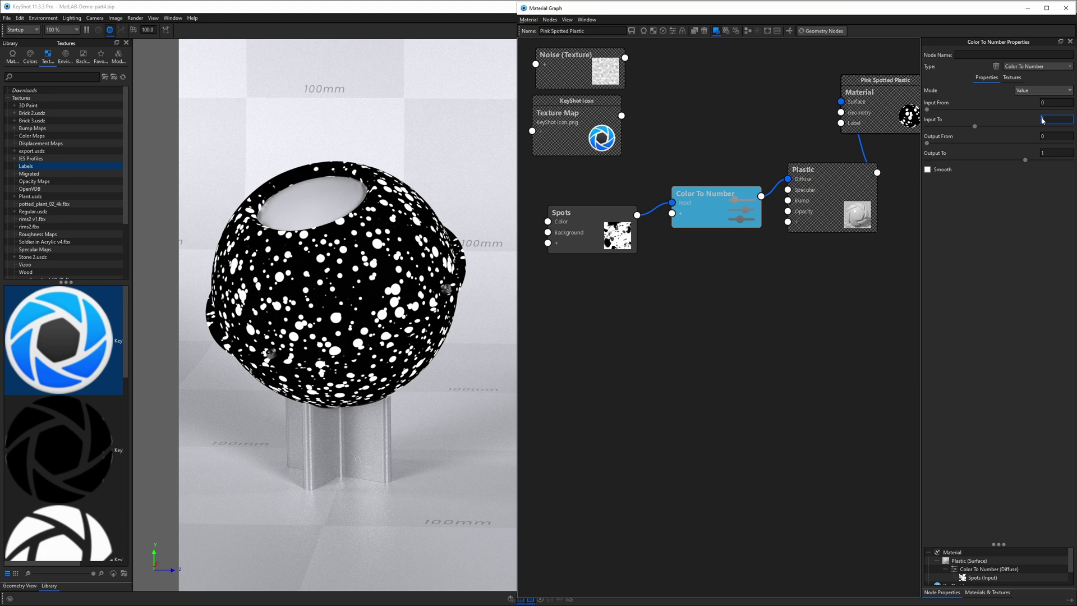
{"action": "left_click_drag", "start_coordinate": [1027, 162], "coordinate": [1003, 161]}
Reset Output To to 1, and after testing the Output From slider, set Output From back to 0.
{"action": "double_click", "coordinate": [1047, 154]}
{"action": "type", "text": "1"}
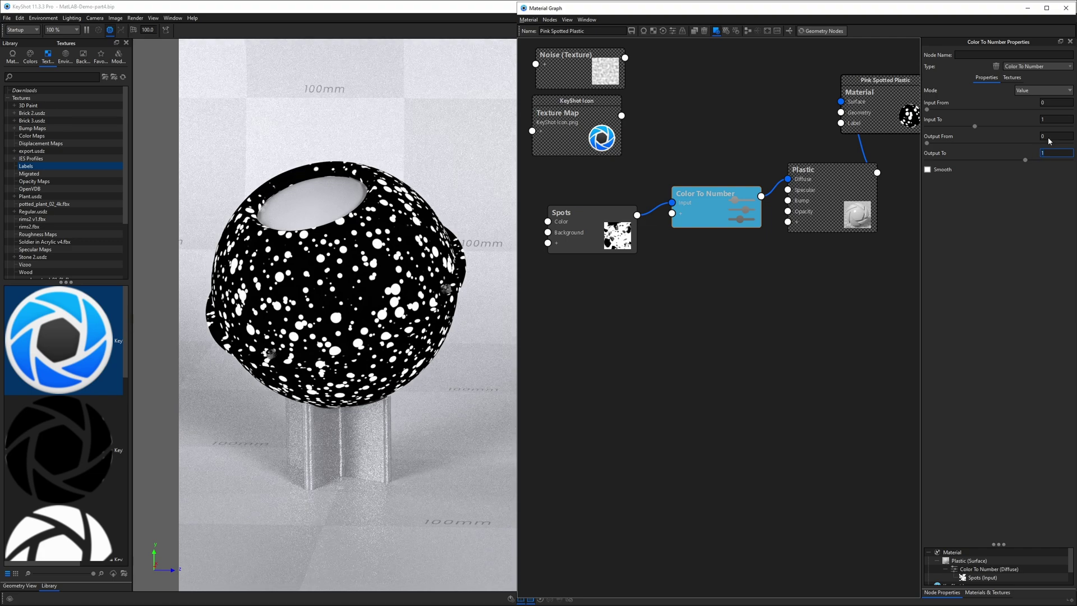
{"action": "left_click_drag", "start_coordinate": [926, 143], "coordinate": [959, 143]}
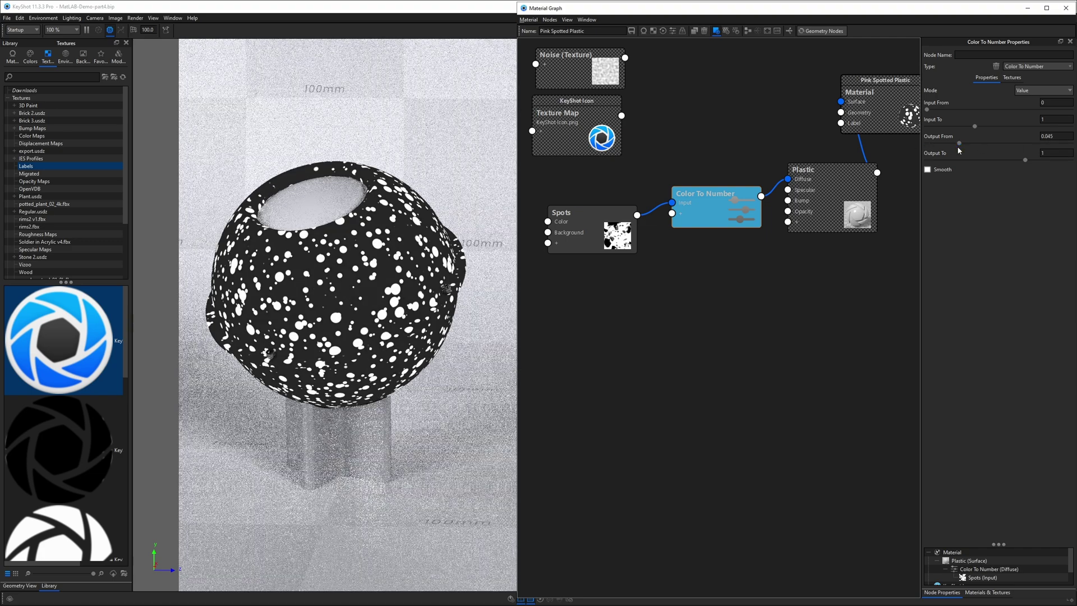
{"action": "double_click", "coordinate": [1053, 137]}
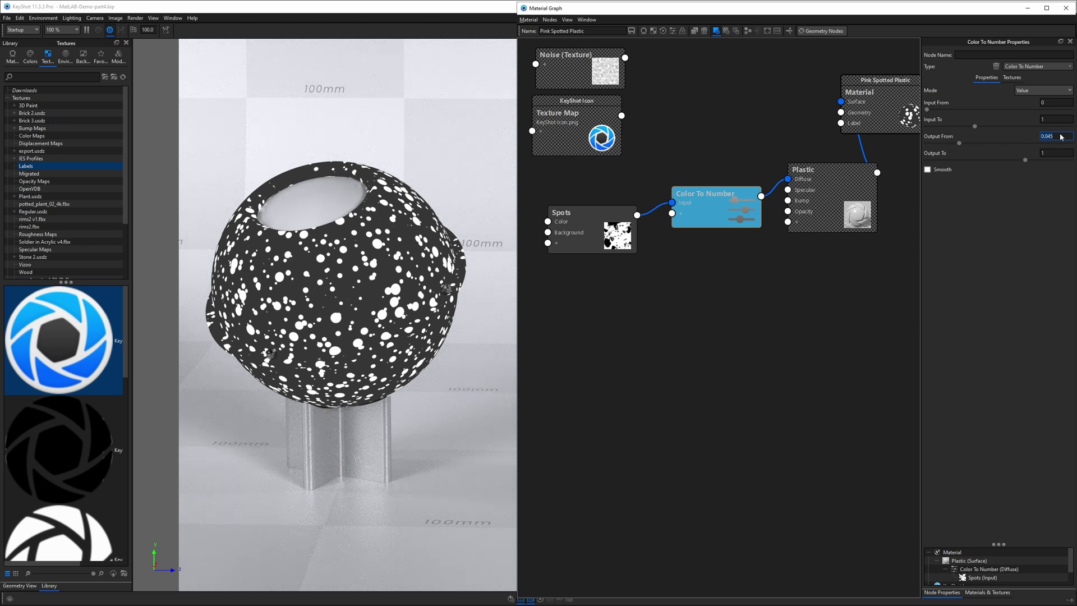
{"action": "type", "text": "0"}
{"action": "left_click", "coordinate": [928, 109]}
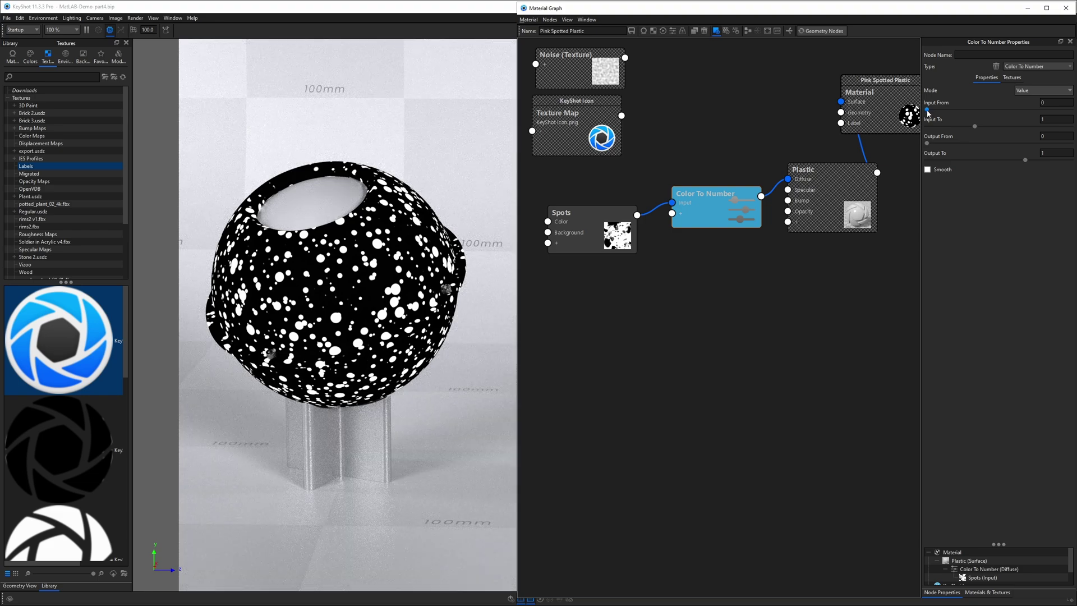
{"action": "left_click_drag", "start_coordinate": [927, 109], "coordinate": [1067, 111]}
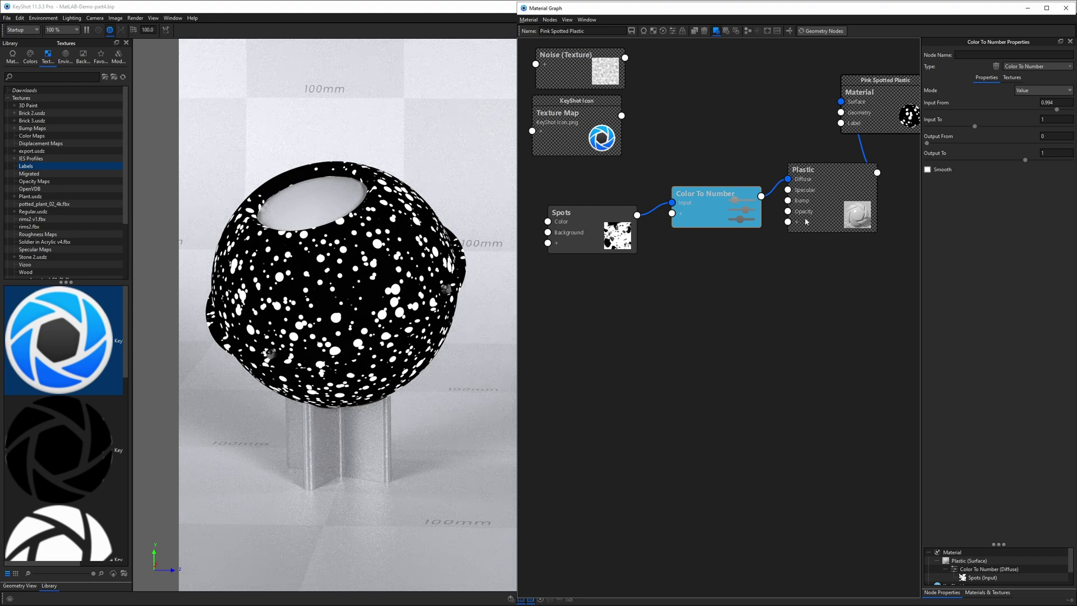
{"action": "left_click_drag", "start_coordinate": [1057, 110], "coordinate": [1017, 103]}
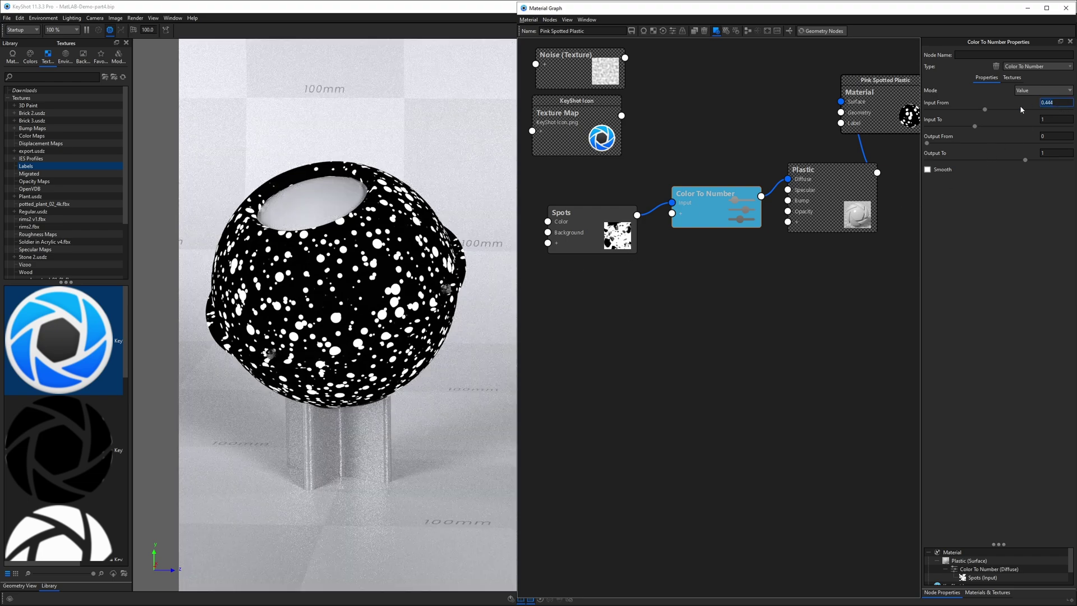
{"action": "left_click", "coordinate": [1052, 137]}
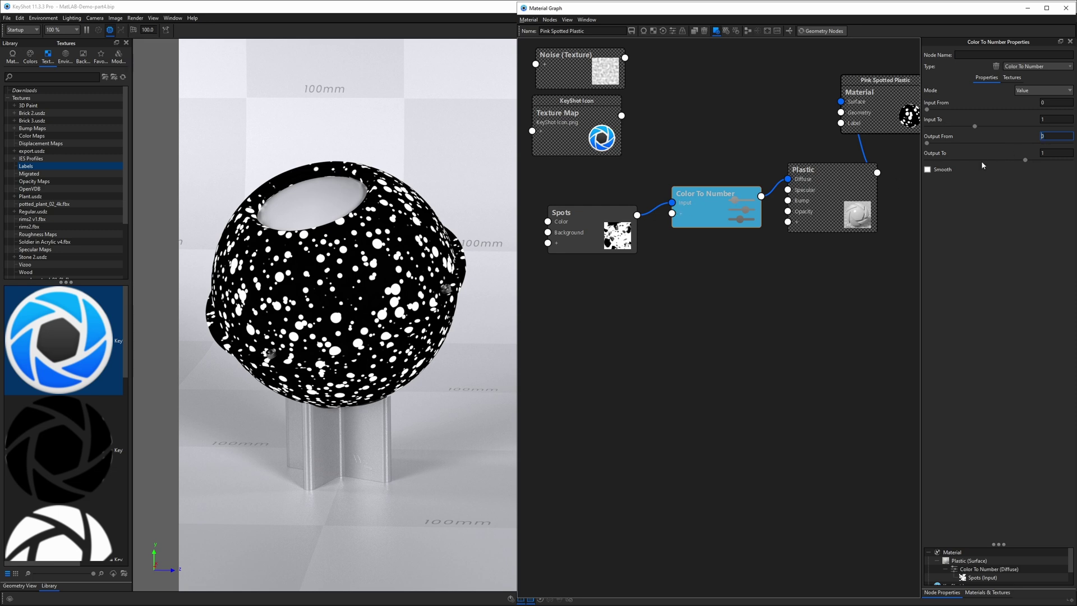
Commit Output From at 1 and set Output To to 0, inverting the sphere's shading.
{"action": "left_click", "coordinate": [1052, 153]}
{"action": "type", "text": "0"}
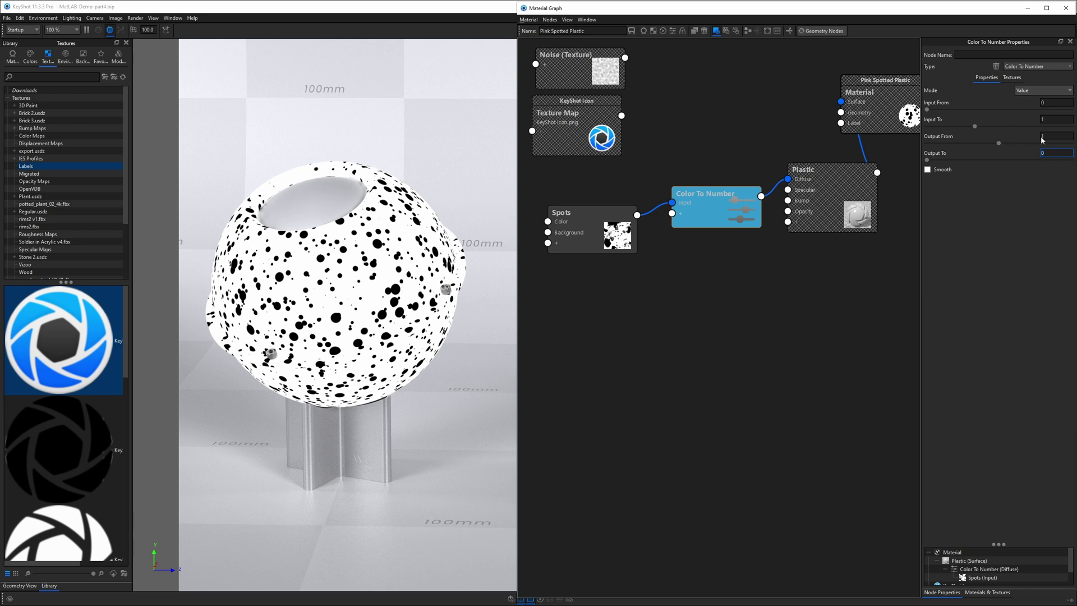
Test the Input To and Input From sliders, then restore Input To to 1 and Input From to 0.
{"action": "left_click", "coordinate": [1043, 136]}
{"action": "key", "text": "shift+Tab"}
{"action": "key", "text": "Return"}
{"action": "left_click_drag", "start_coordinate": [974, 124], "coordinate": [933, 131]}
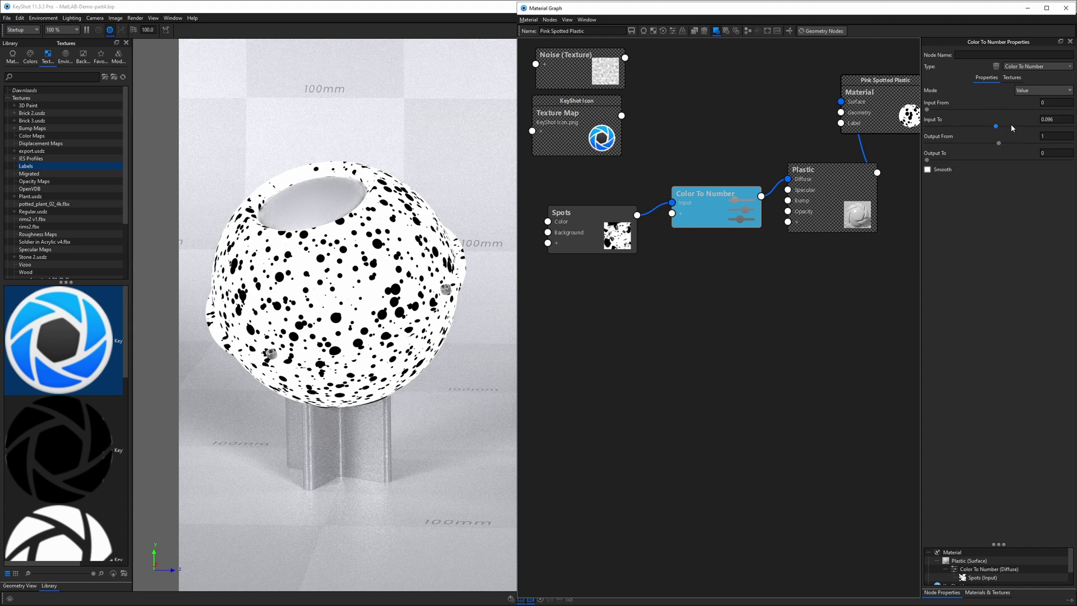
{"action": "double_click", "coordinate": [1043, 119]}
{"action": "type", "text": "1"}
{"action": "left_click_drag", "start_coordinate": [1001, 128], "coordinate": [1053, 128]}
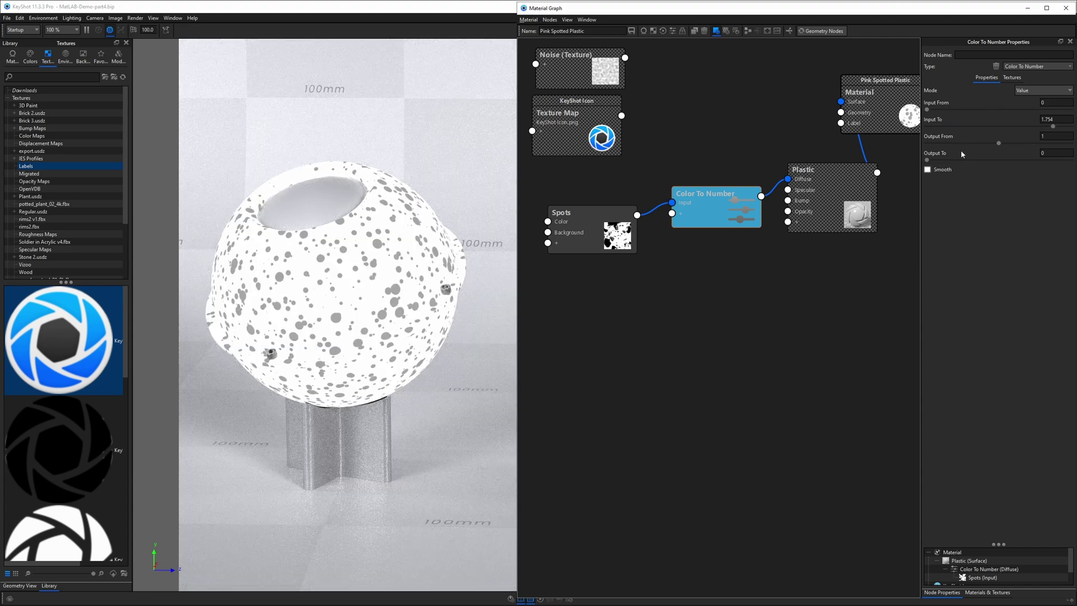
{"action": "double_click", "coordinate": [1052, 119]}
{"action": "type", "text": "1"}
{"action": "key", "text": "Return"}
{"action": "left_click_drag", "start_coordinate": [927, 110], "coordinate": [1021, 112]}
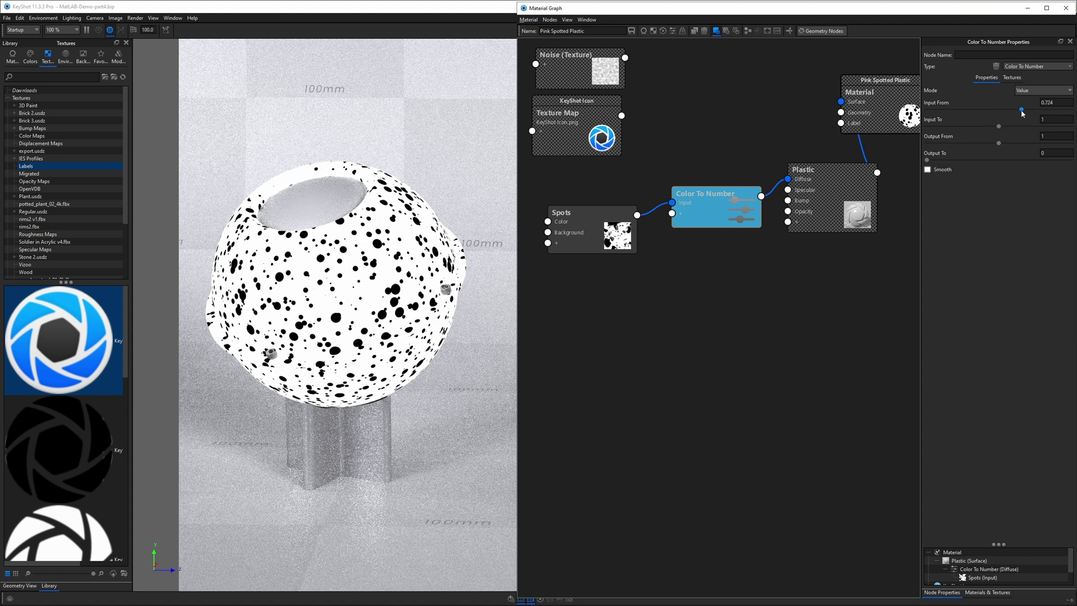
{"action": "key", "text": "ctrl+z"}
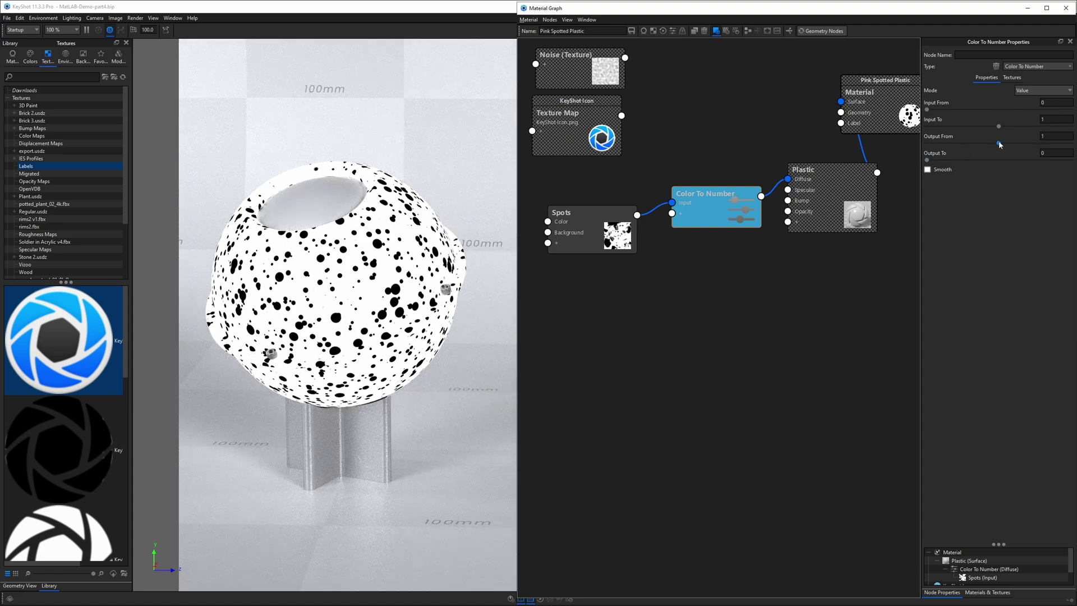
Set Output From to 0.93 and Output To to 0.305 for grey spots, and move the node up.
{"action": "mouse_move", "coordinate": [999, 144]}
{"action": "left_mouse_down"}
{"action": "mouse_move", "coordinate": [980, 145]}
{"action": "mouse_move", "coordinate": [1009, 146]}
{"action": "left_mouse_up"}
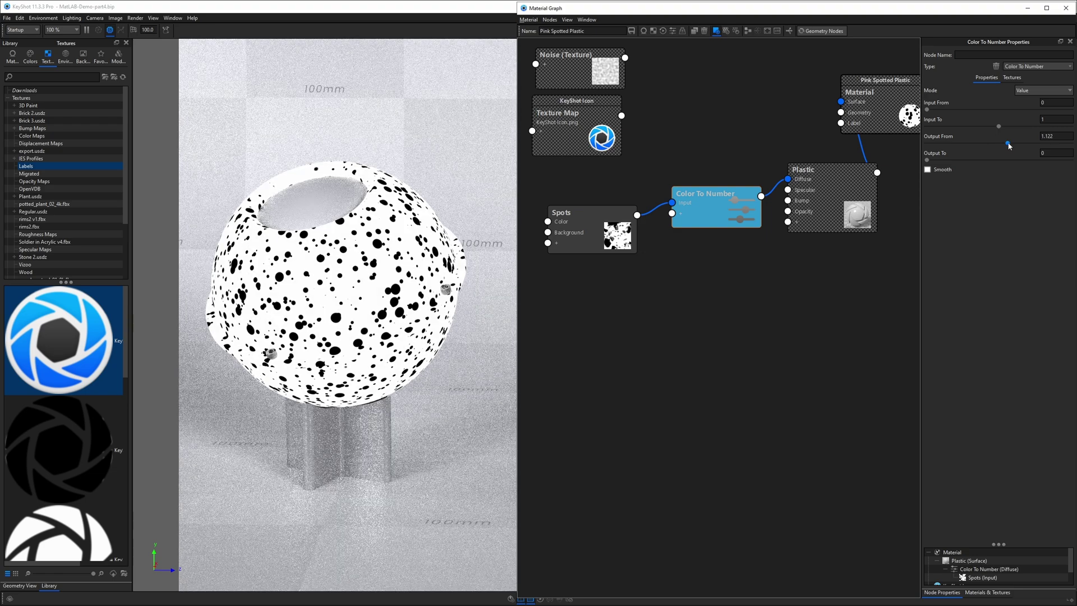
{"action": "left_click_drag", "start_coordinate": [927, 160], "coordinate": [951, 160]}
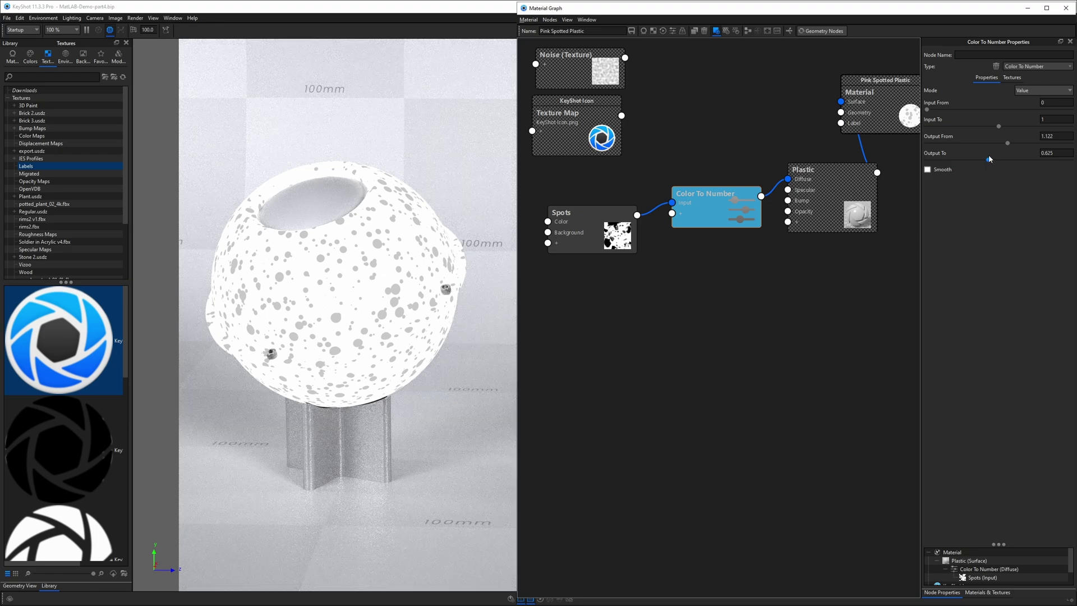
{"action": "left_click_drag", "start_coordinate": [988, 159], "coordinate": [957, 162]}
{"action": "mouse_move", "coordinate": [724, 191]}
{"action": "left_mouse_down"}
{"action": "mouse_move", "coordinate": [724, 180]}
{"action": "mouse_move", "coordinate": [713, 190]}
{"action": "left_mouse_up"}
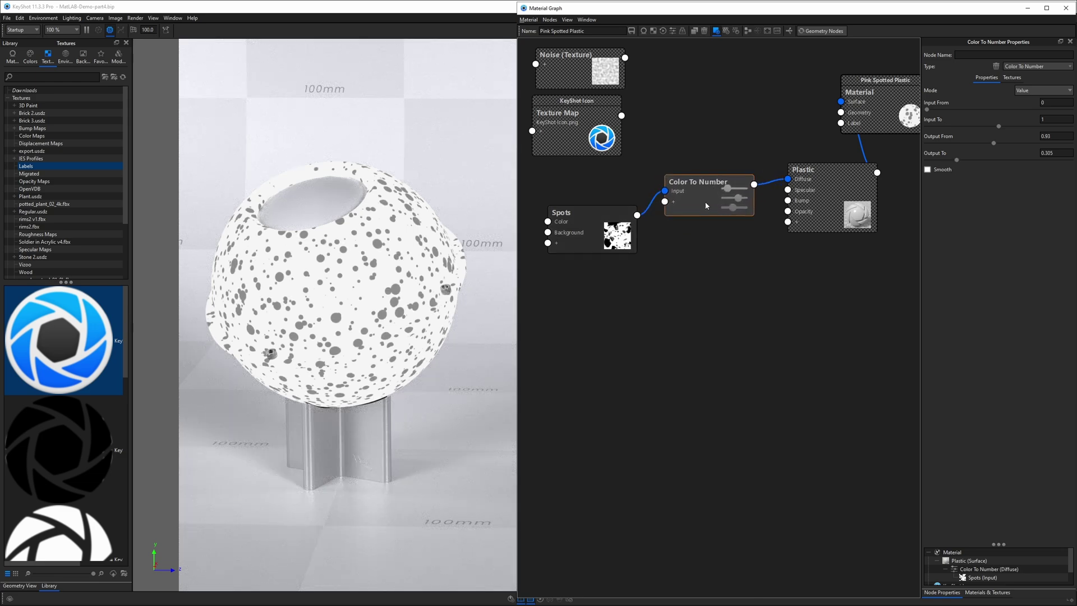